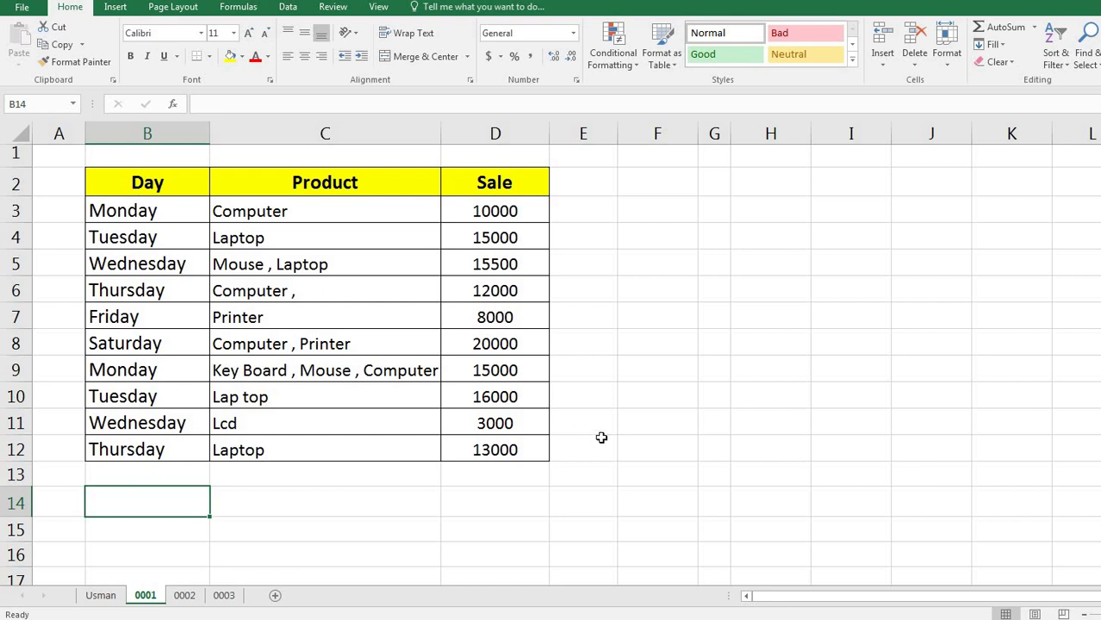
Examine the Day, Product and Sale columns of the sales table on sheet 0001
click(624, 423)
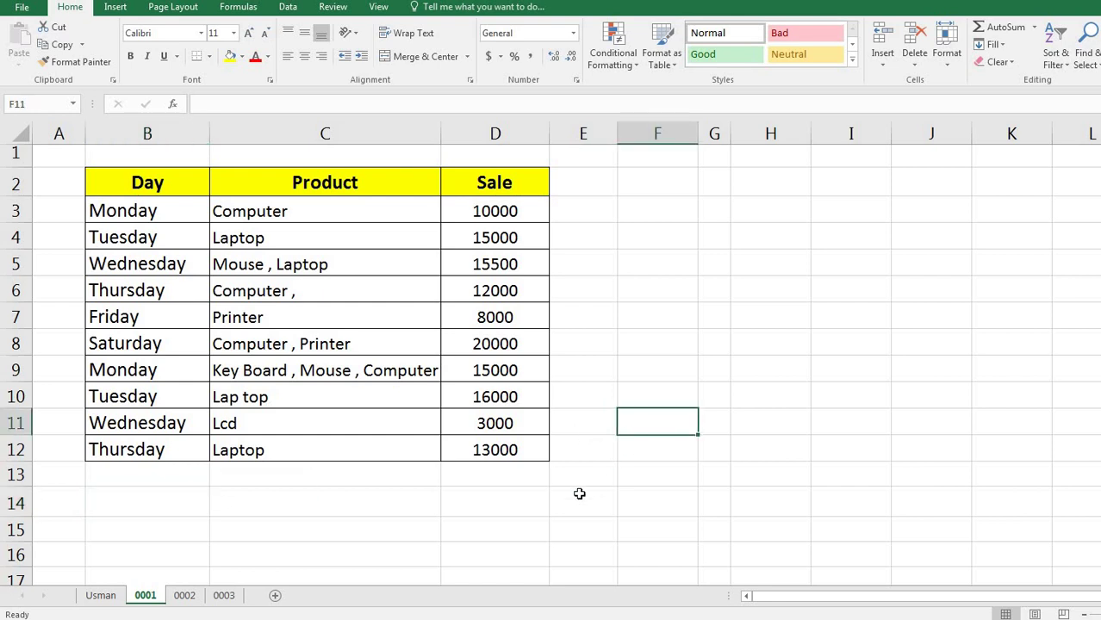
click(530, 504)
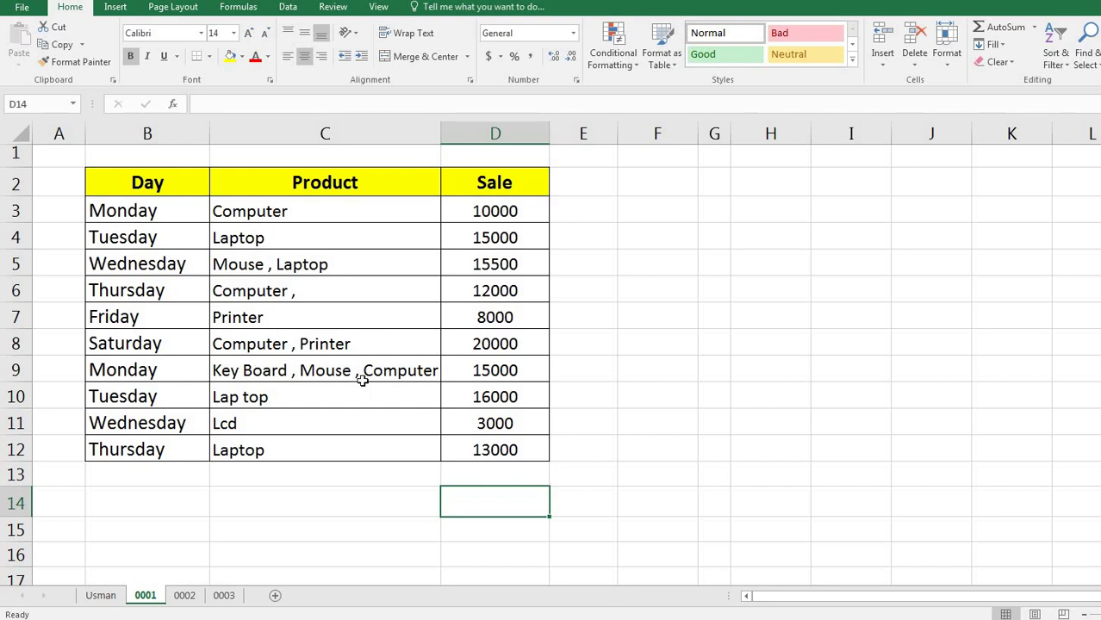
drag(144, 186, 508, 450)
drag(129, 186, 129, 453)
drag(310, 189, 310, 448)
drag(486, 193, 485, 444)
click(501, 507)
click(269, 265)
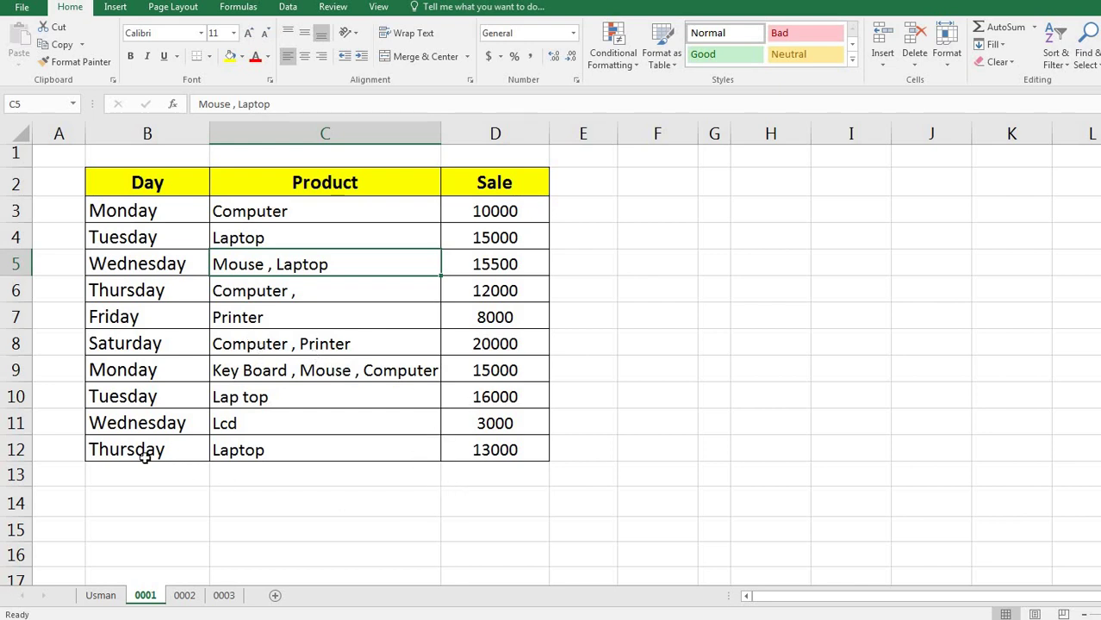
Start an AVERAGEIF formula in D14 with the Day cells B3:B12 as its range
click(488, 504)
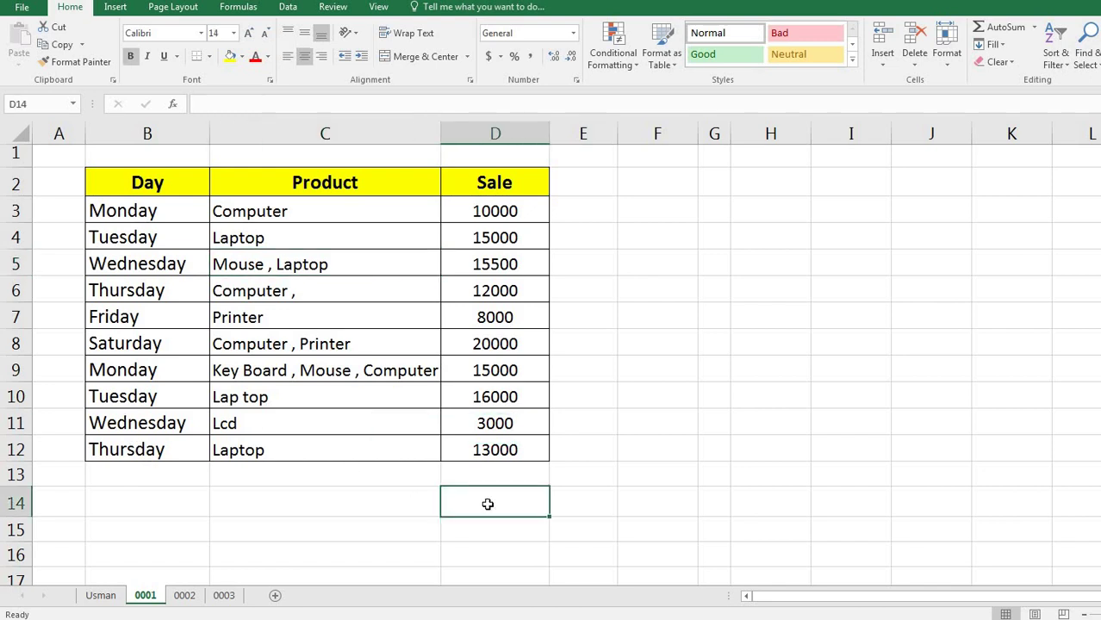
text(=)
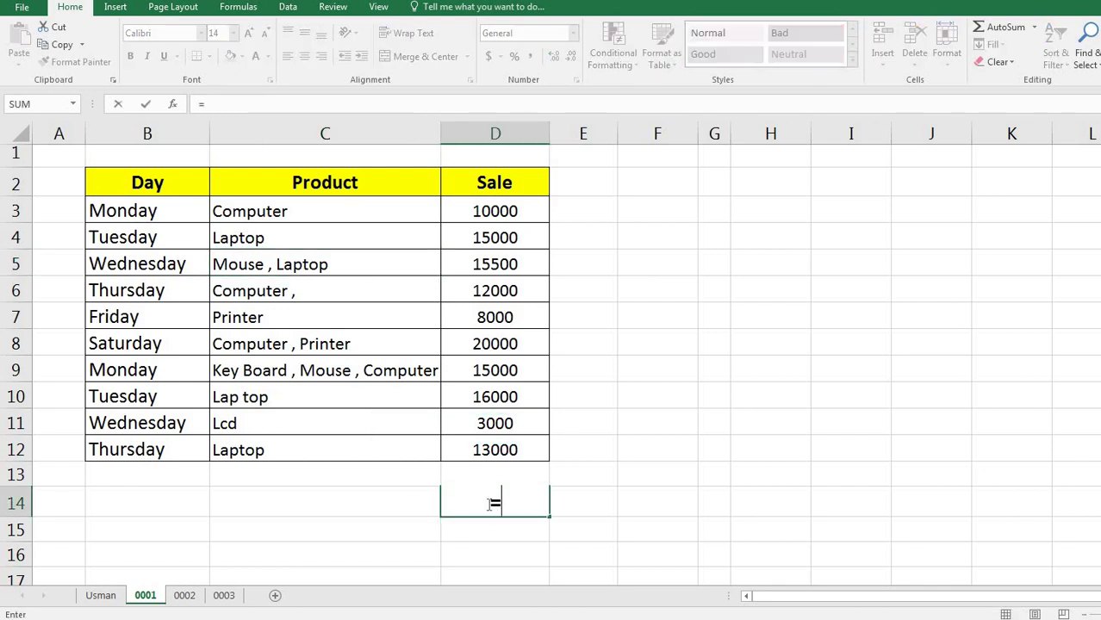
text(avera)
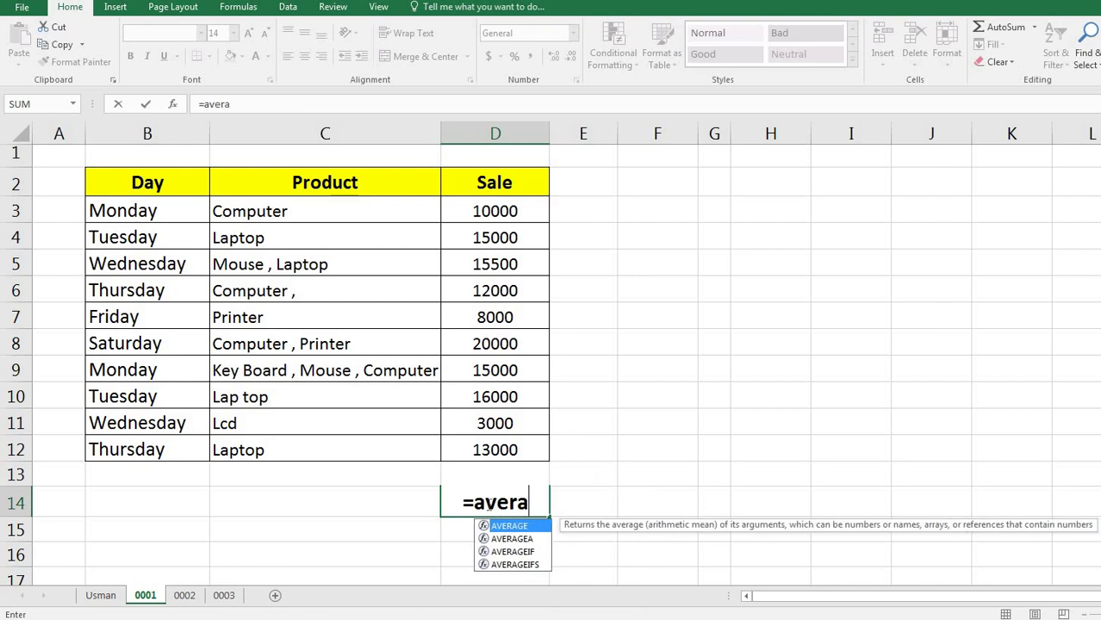
text(gei)
key(Tab)
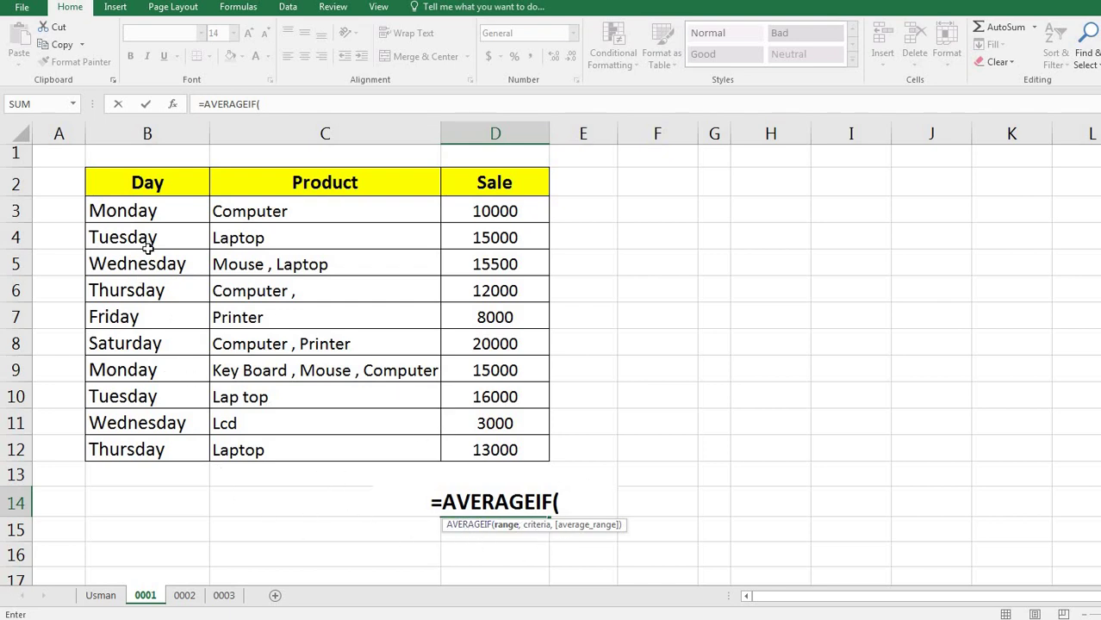
drag(128, 214, 187, 456)
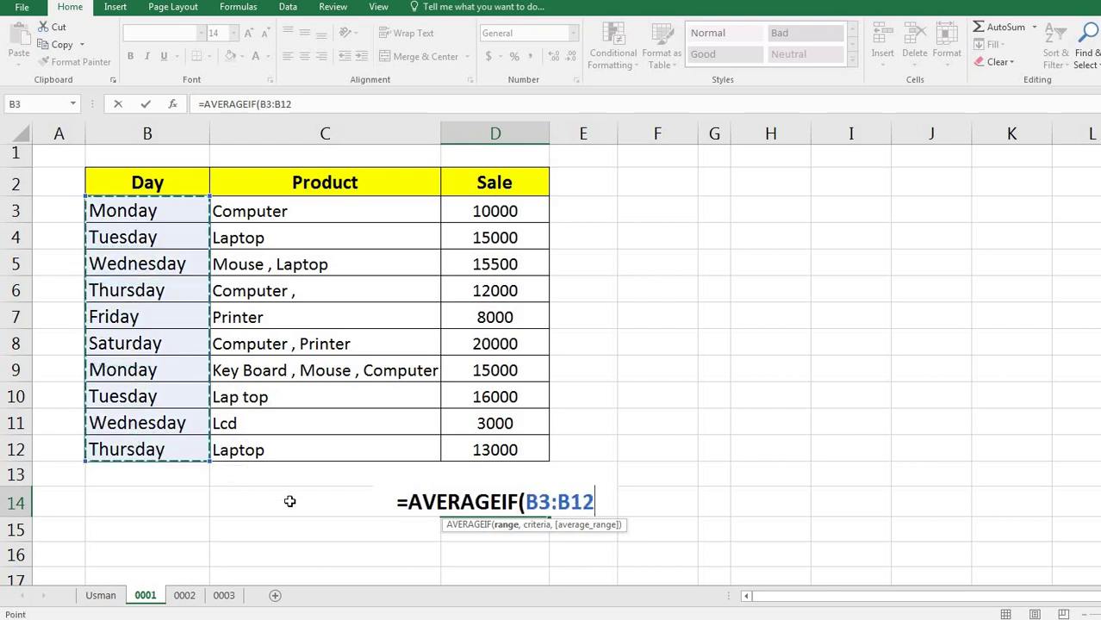
Complete the AVERAGEIF formula in D14 with "Monday" as the criterion and the Sale cells D3:D12 as the average range
text(,)
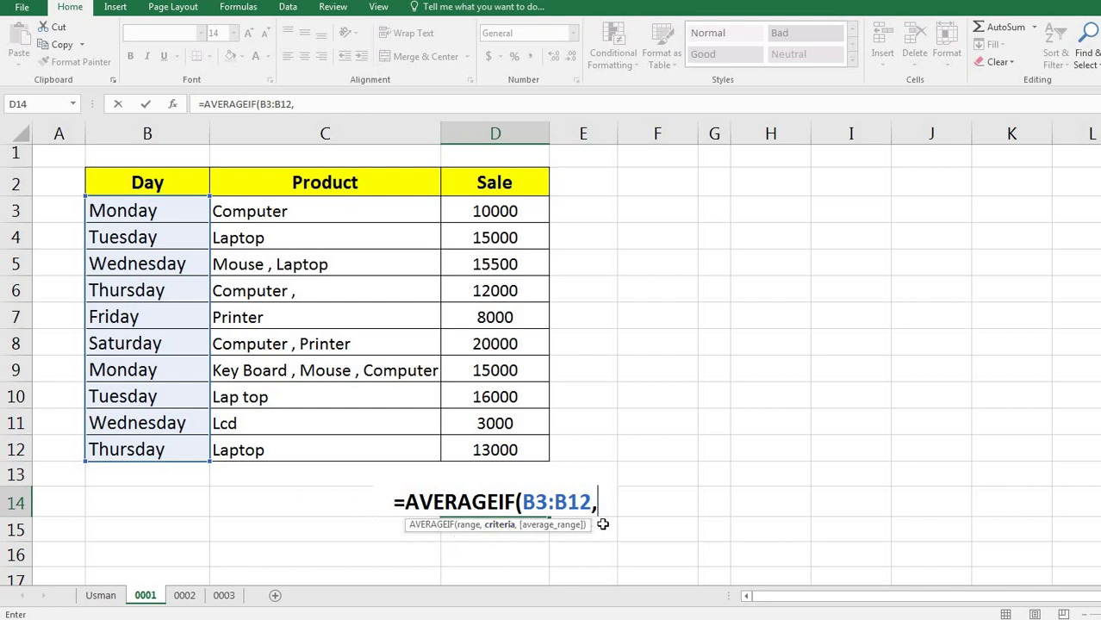
text(")
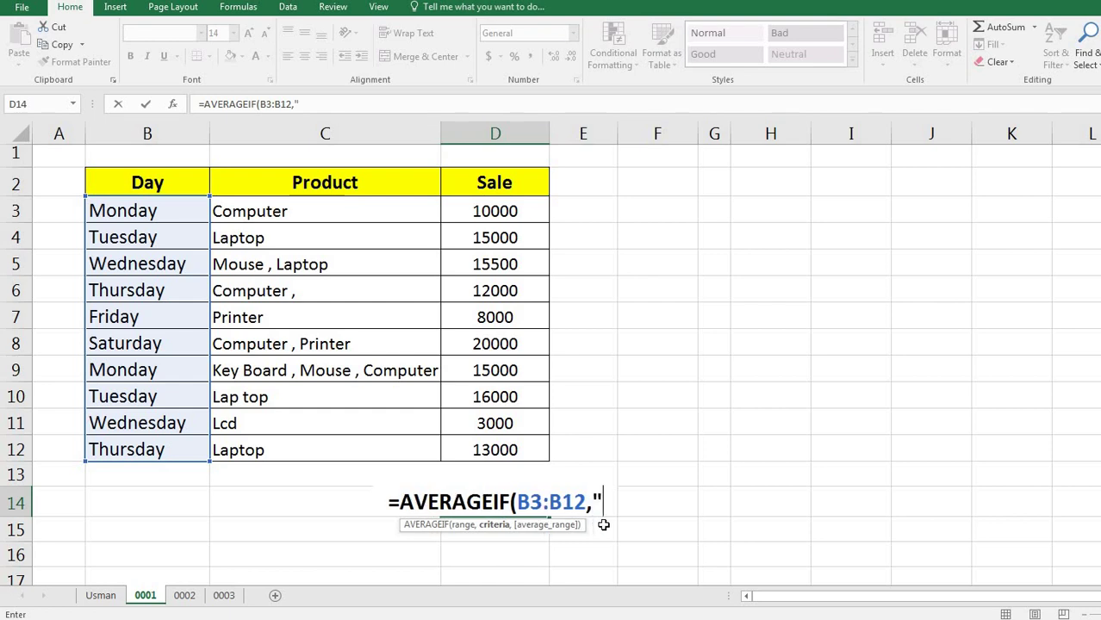
text(monday)
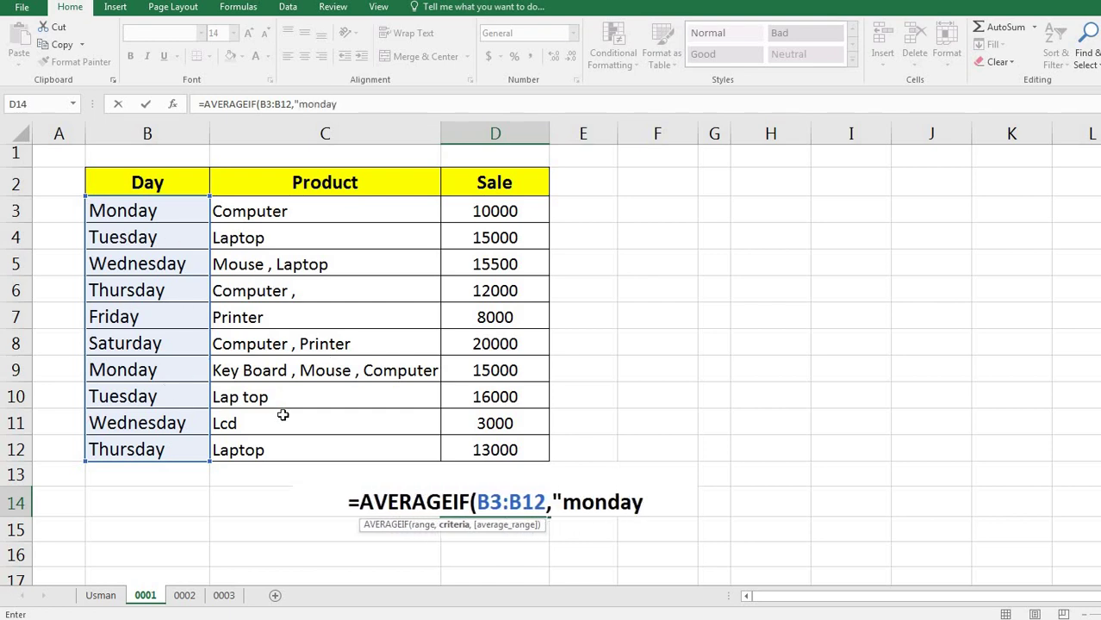
text(")
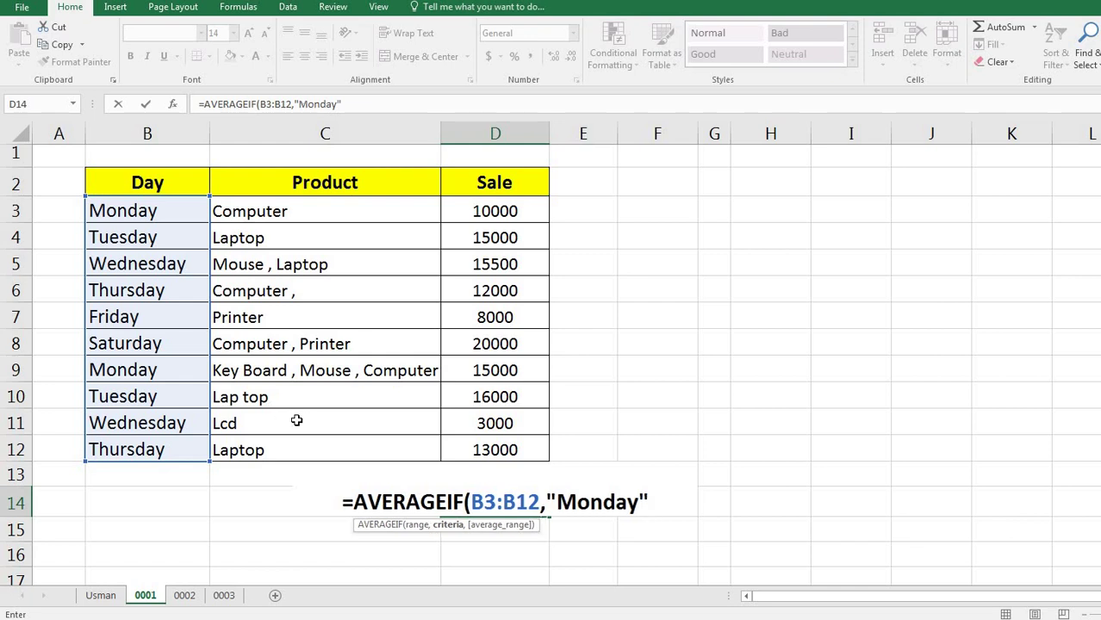
text(,)
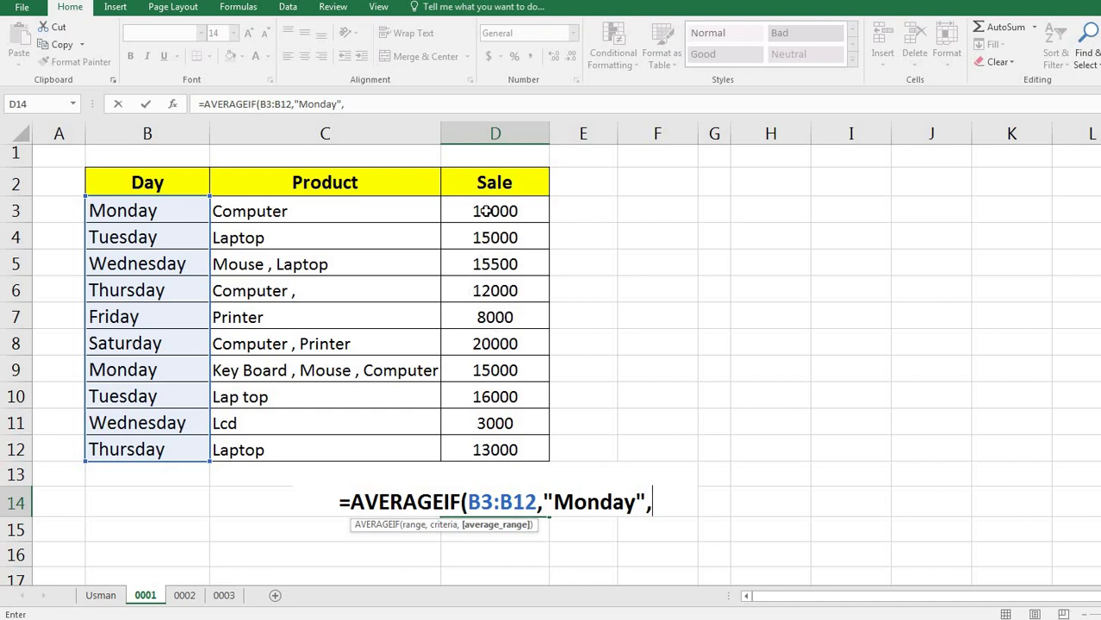
drag(484, 216, 492, 447)
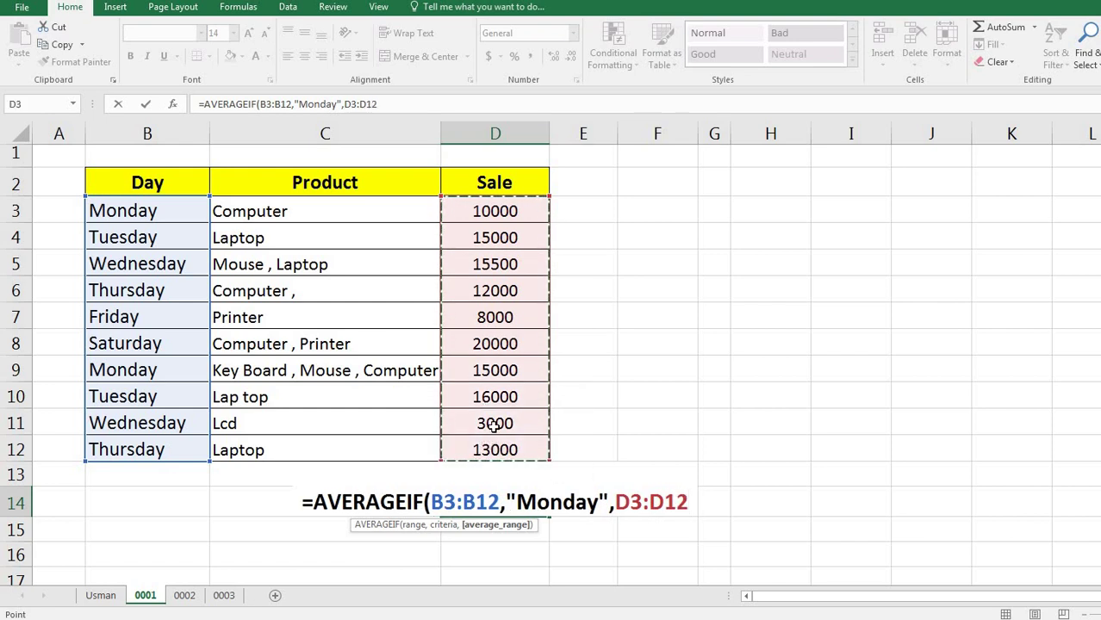
key(Return)
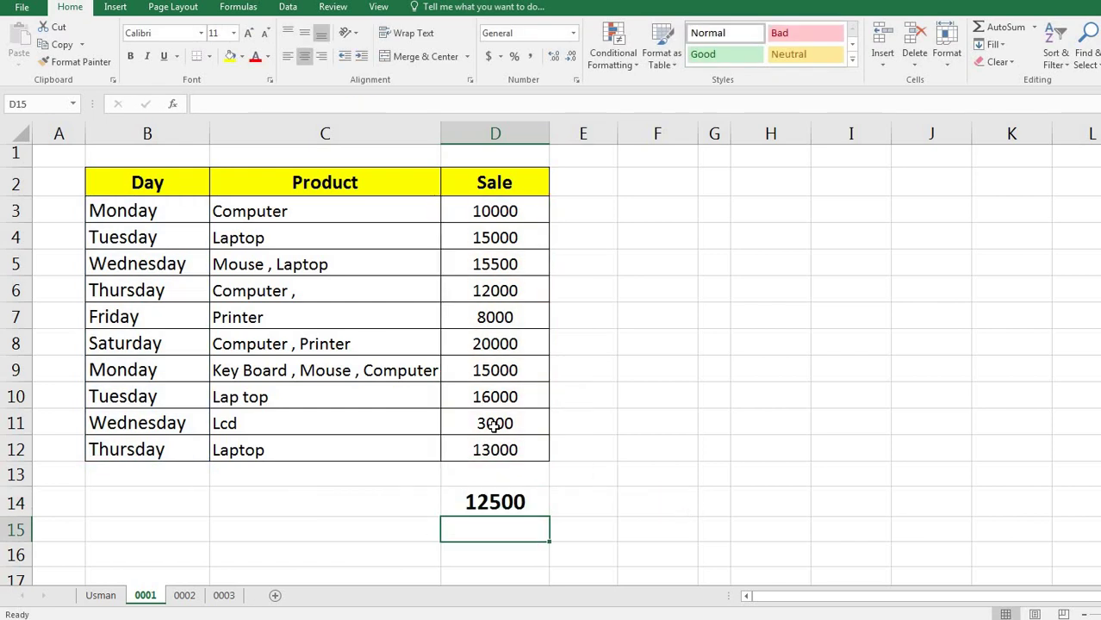
click(495, 507)
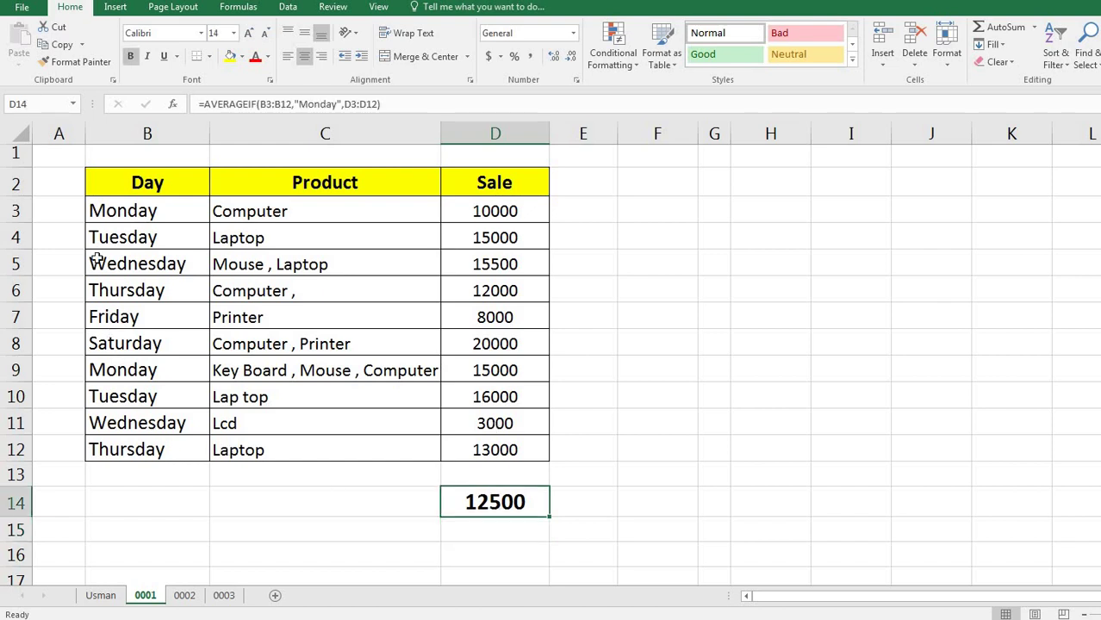
Color the text of both Monday rows, B3:D3 and B9:D9, red
drag(95, 216, 472, 211)
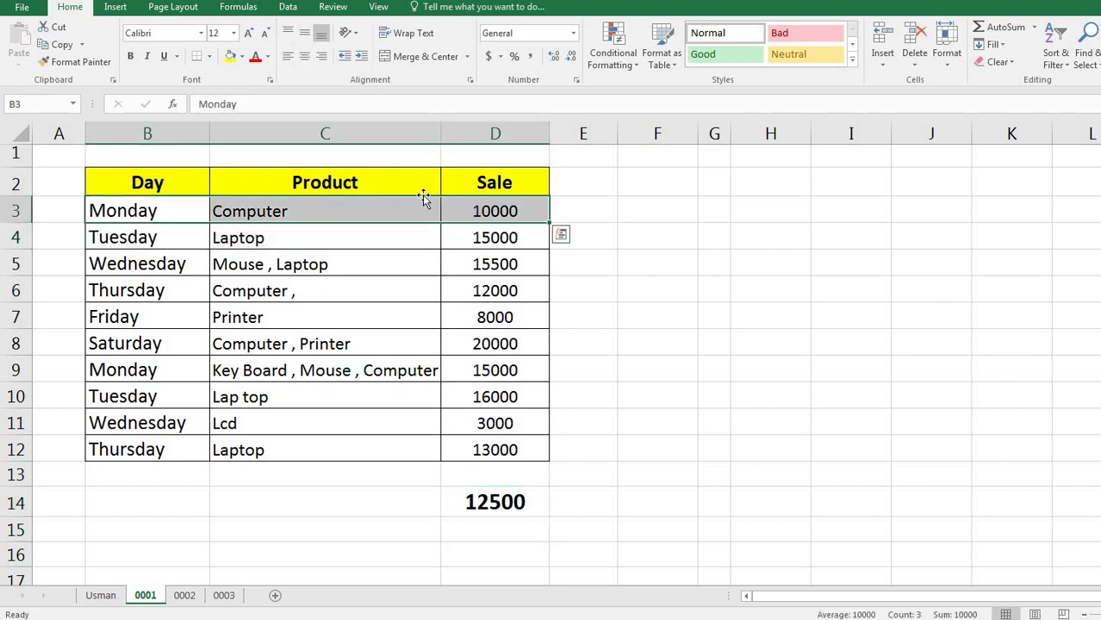
click(256, 56)
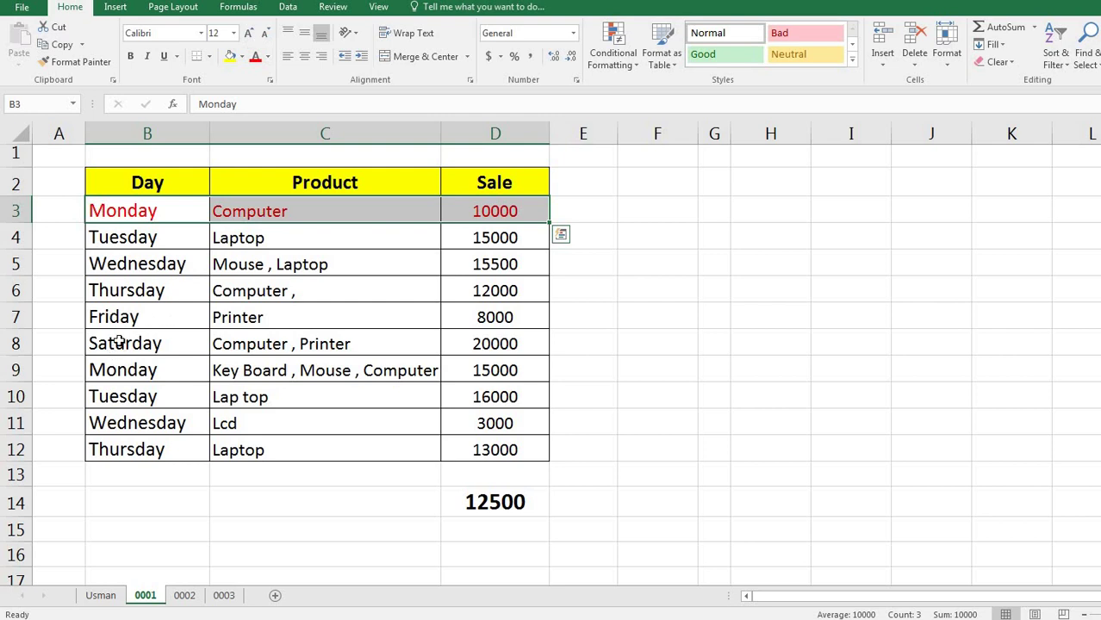
drag(118, 379, 443, 363)
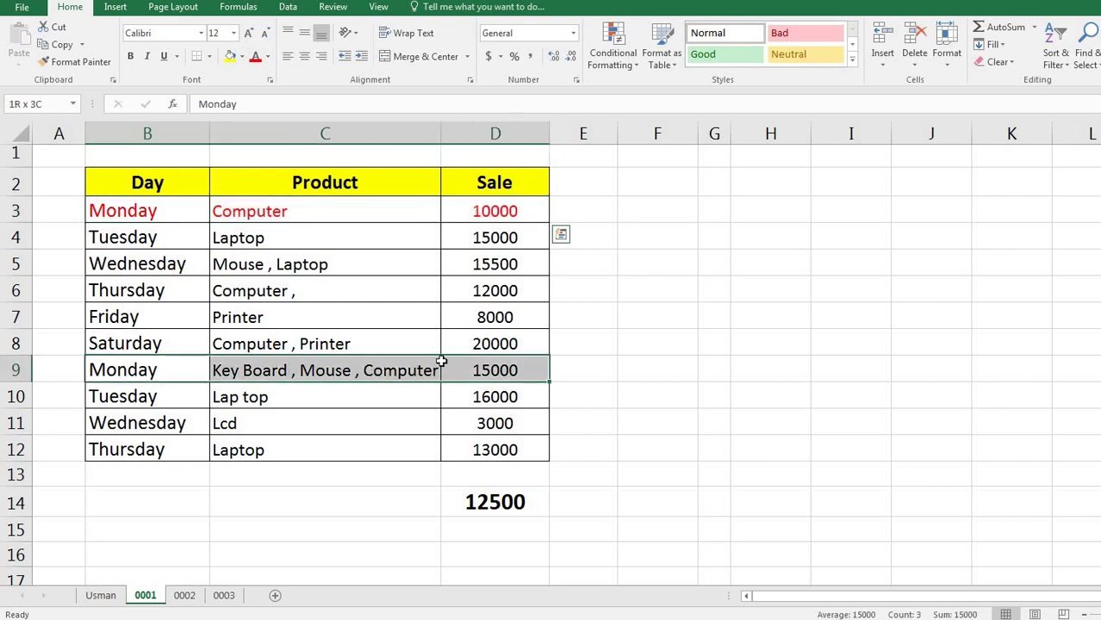
click(255, 56)
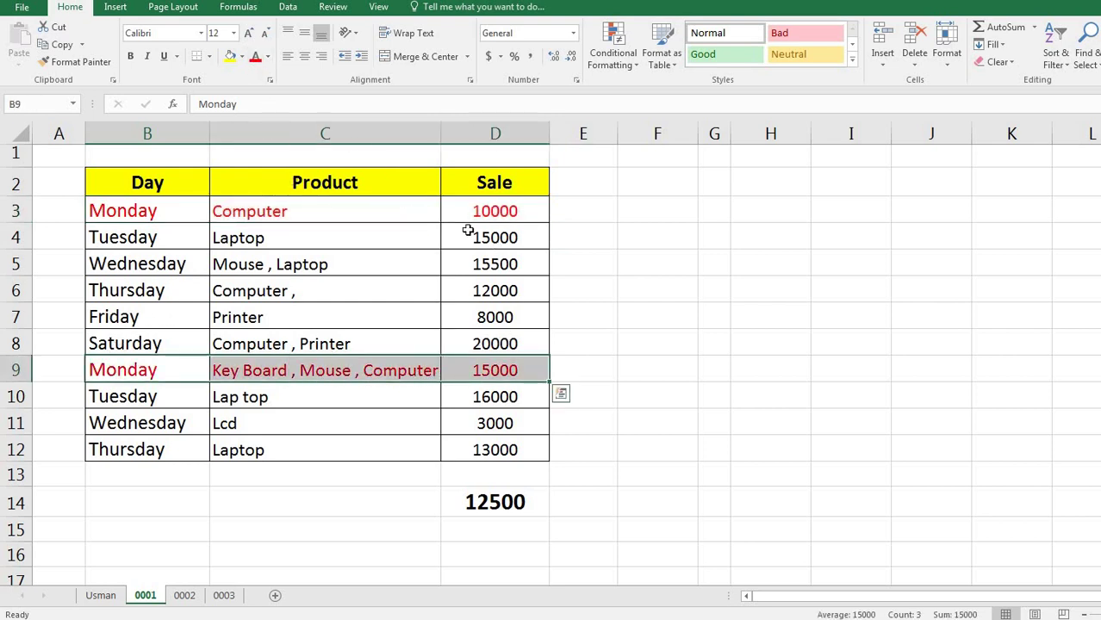
click(529, 506)
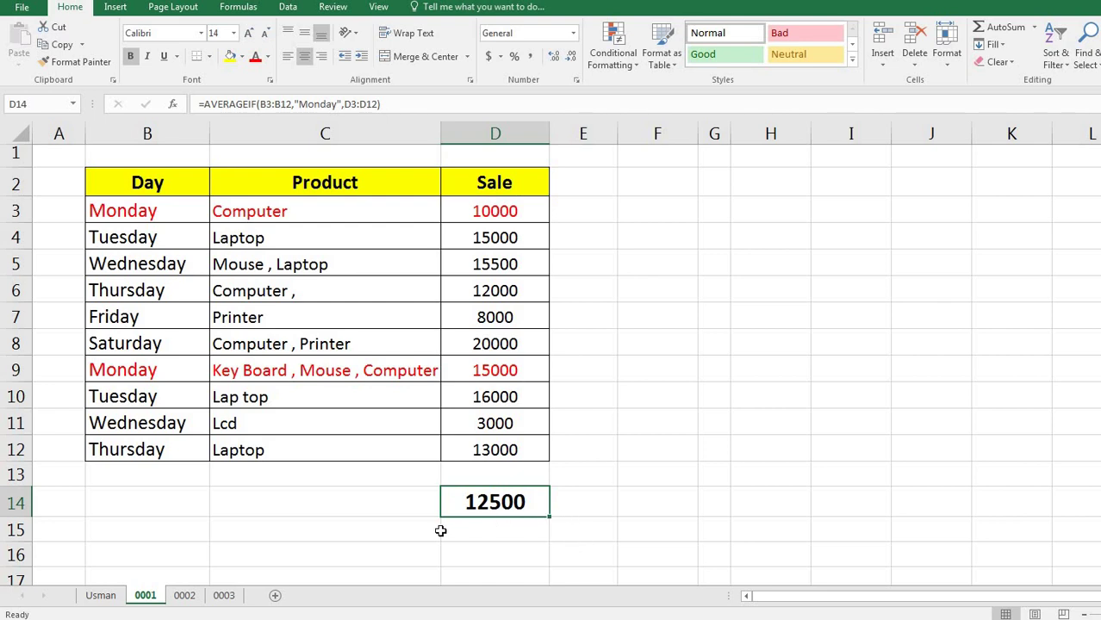
click(583, 502)
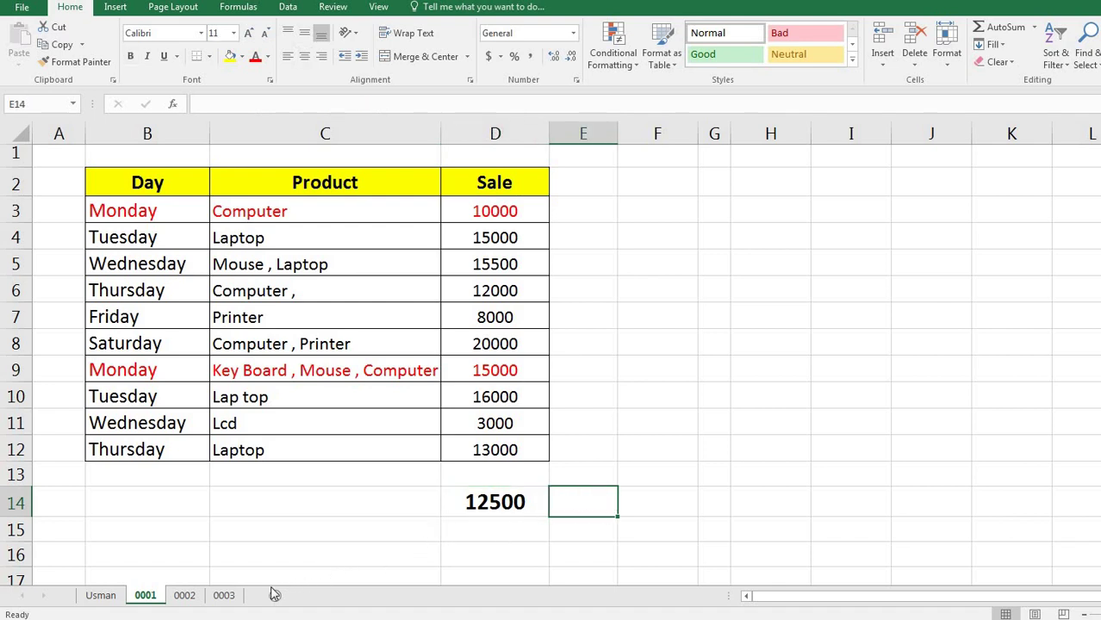
Switch to sheet 0002 and examine the Date, Product and Sale columns of its table
click(185, 595)
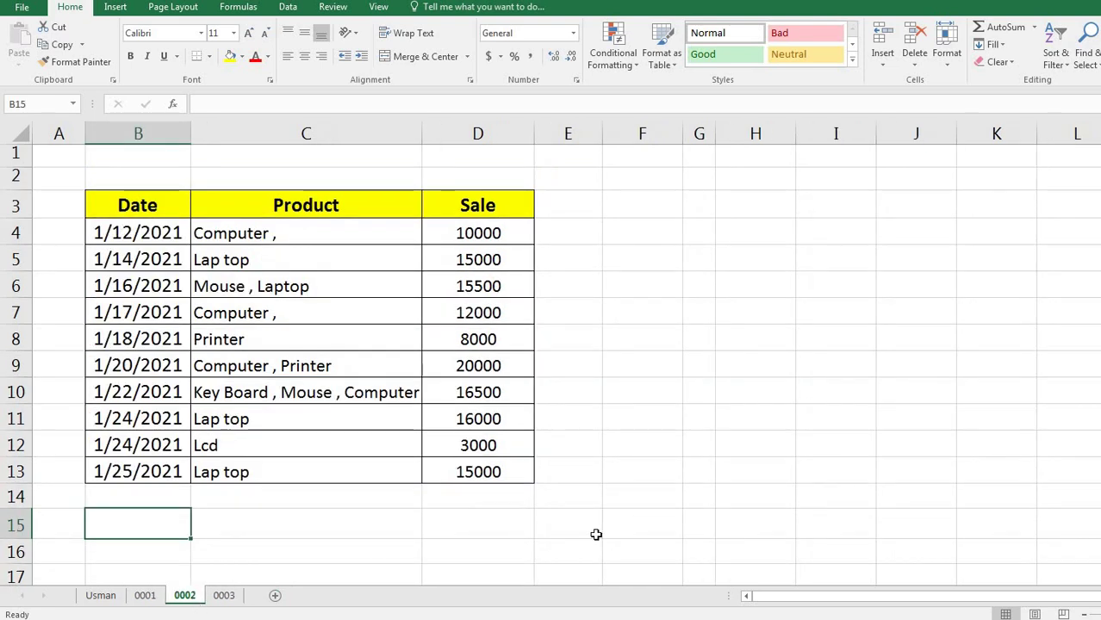
drag(127, 235, 115, 484)
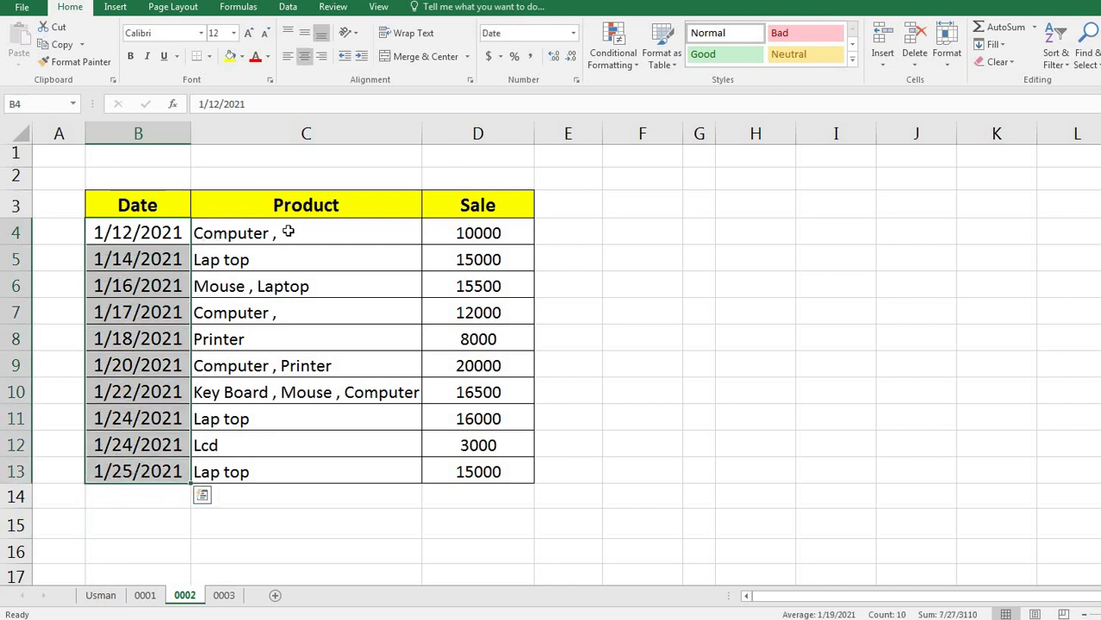
drag(288, 231, 288, 468)
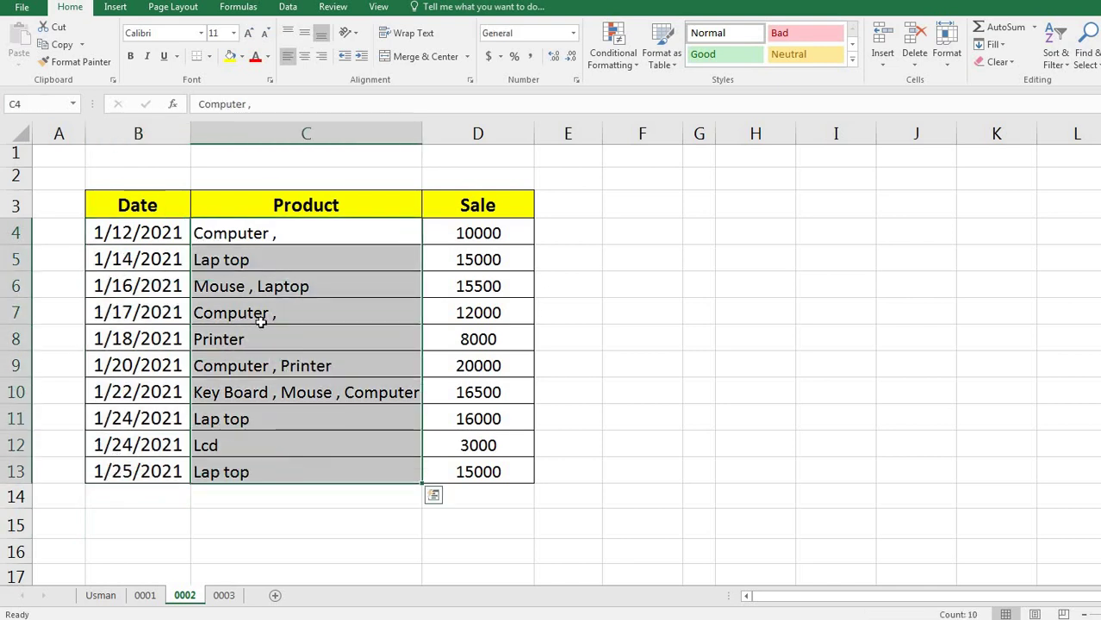
drag(462, 238, 470, 470)
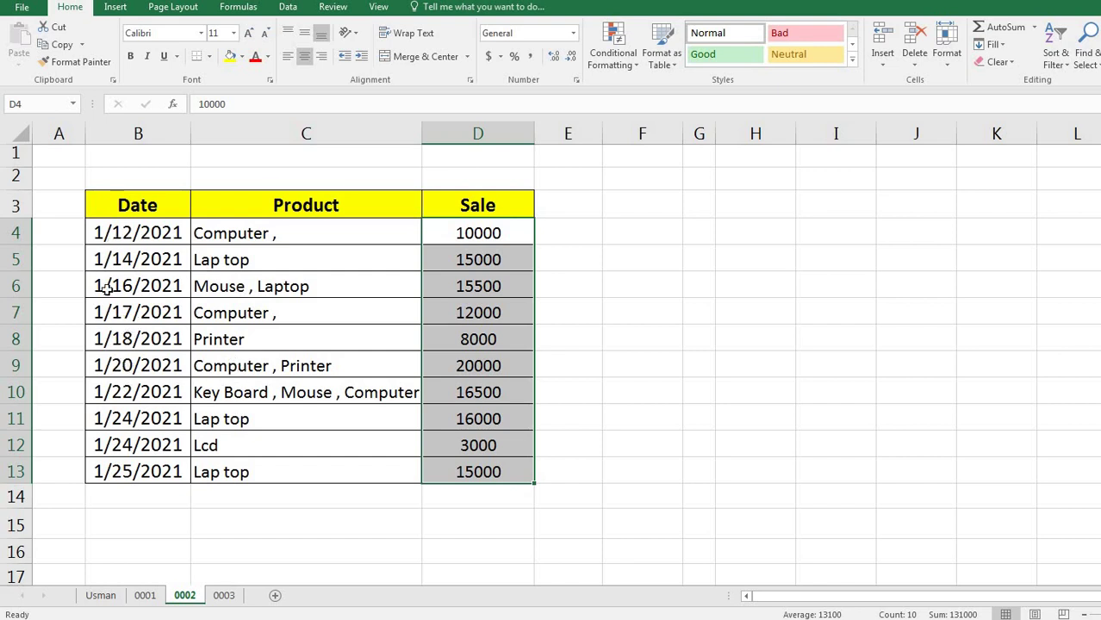
Start an AVERAGEIF formula in D15 with the Date cells B4:B13 as its range
click(448, 526)
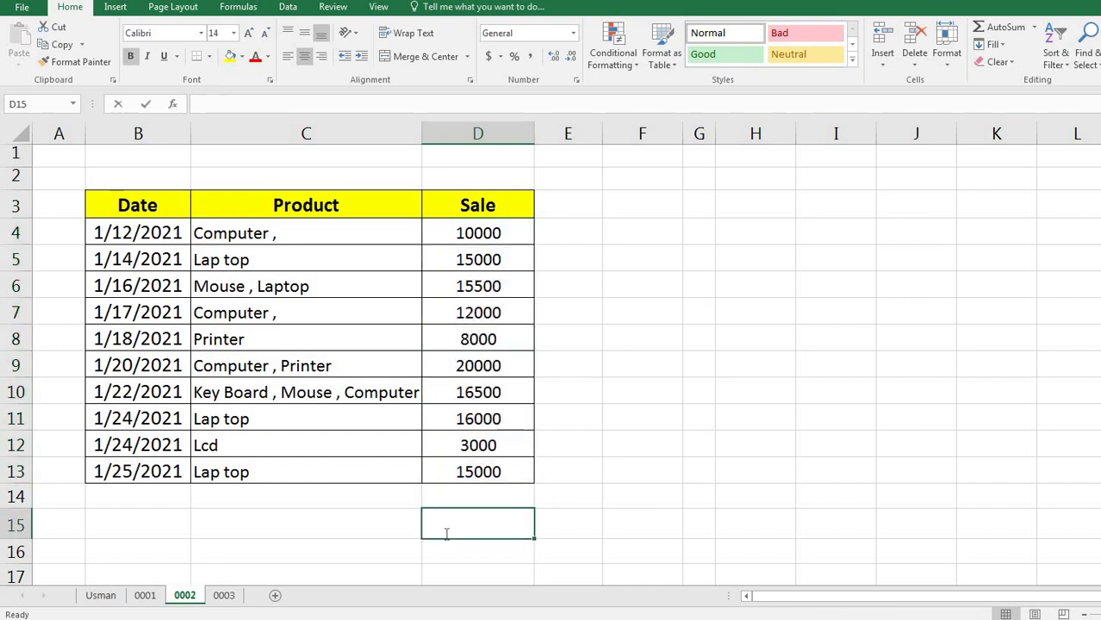
text(=aver)
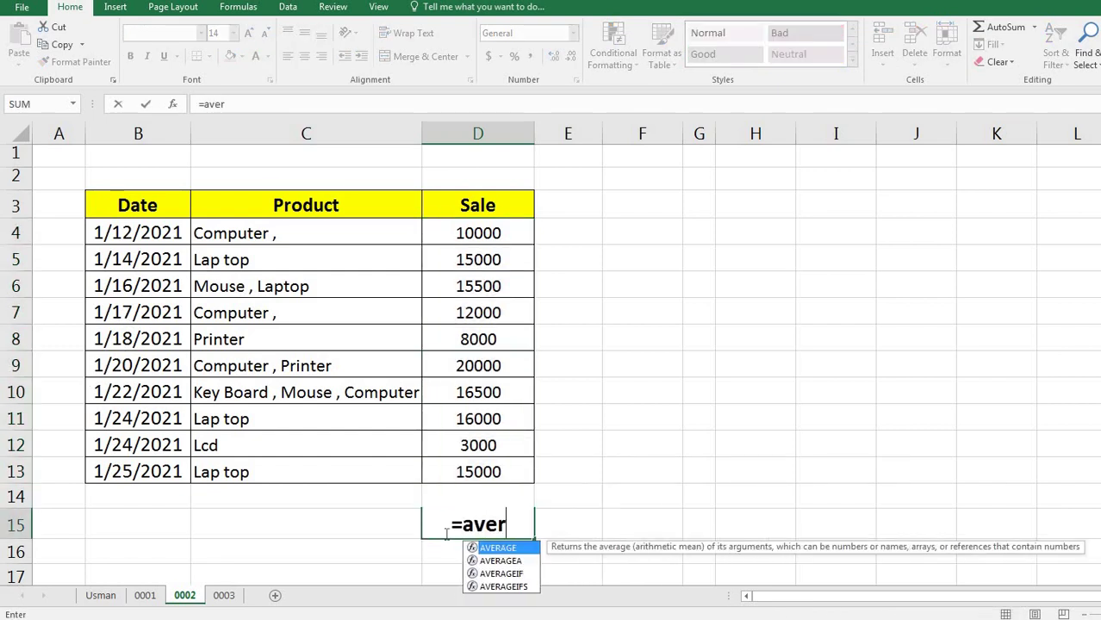
text(ageif)
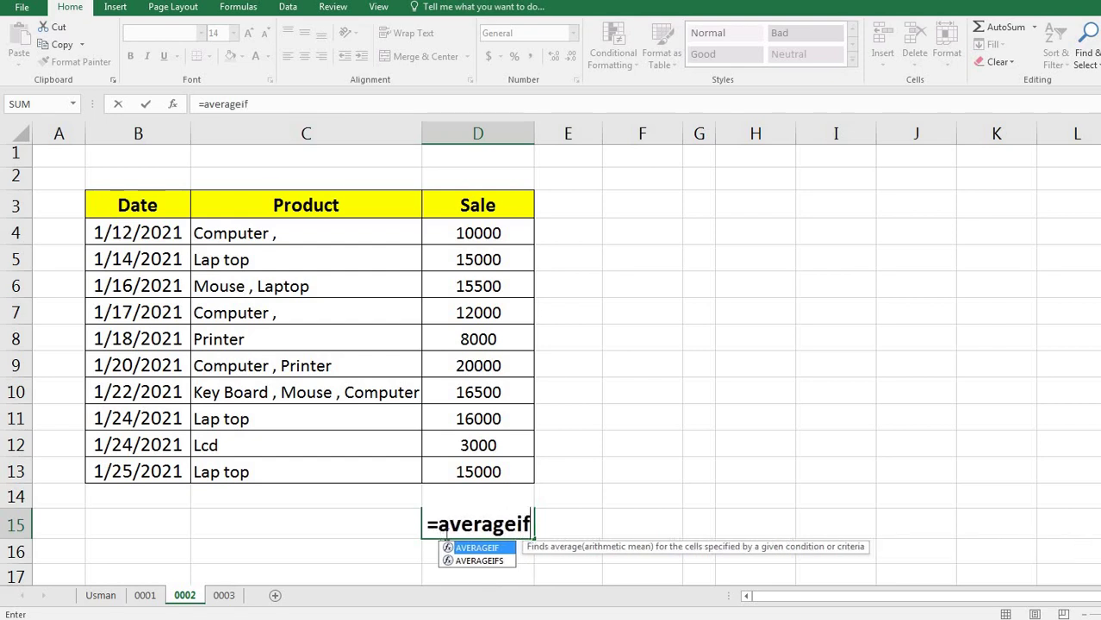
key(Tab)
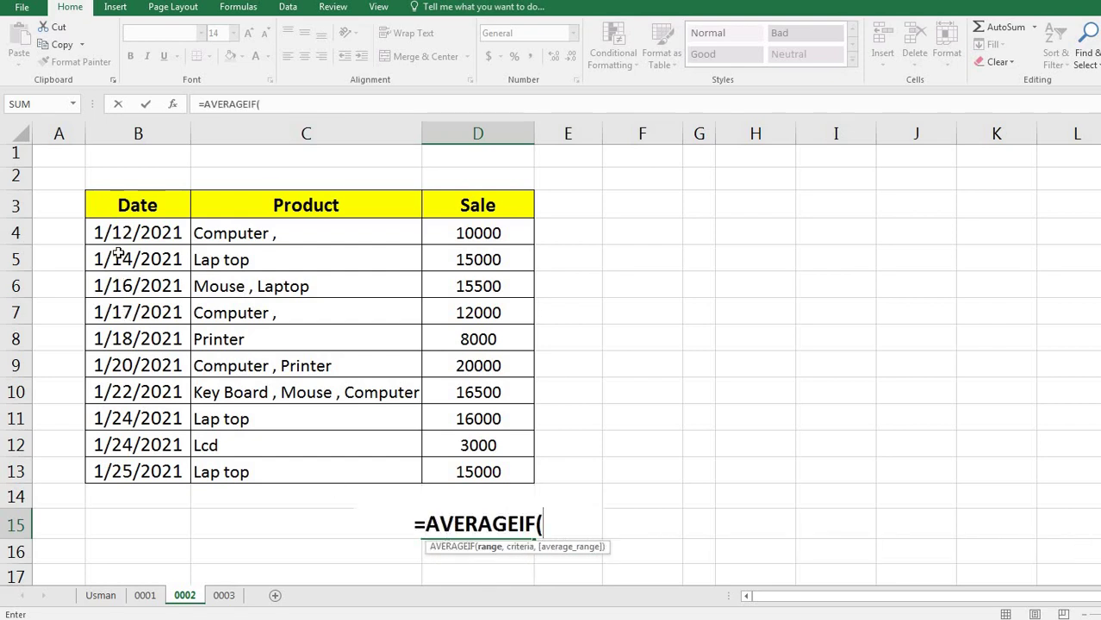
drag(127, 239, 129, 469)
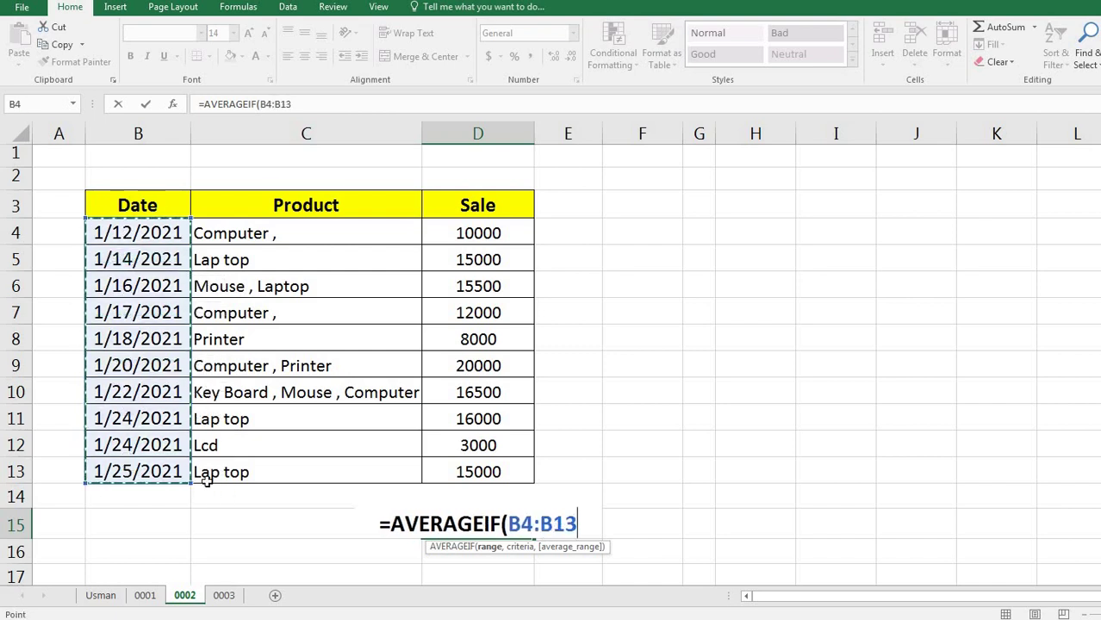
Enter "<01/20/2021" as the criterion of the AVERAGEIF formula in D15
text(,)
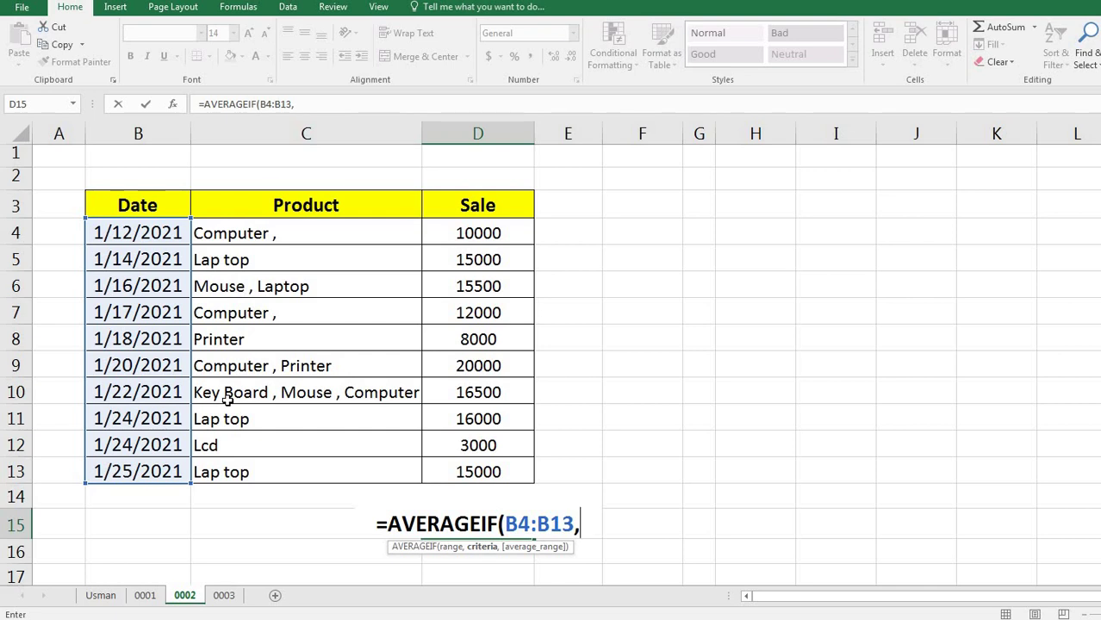
text(")
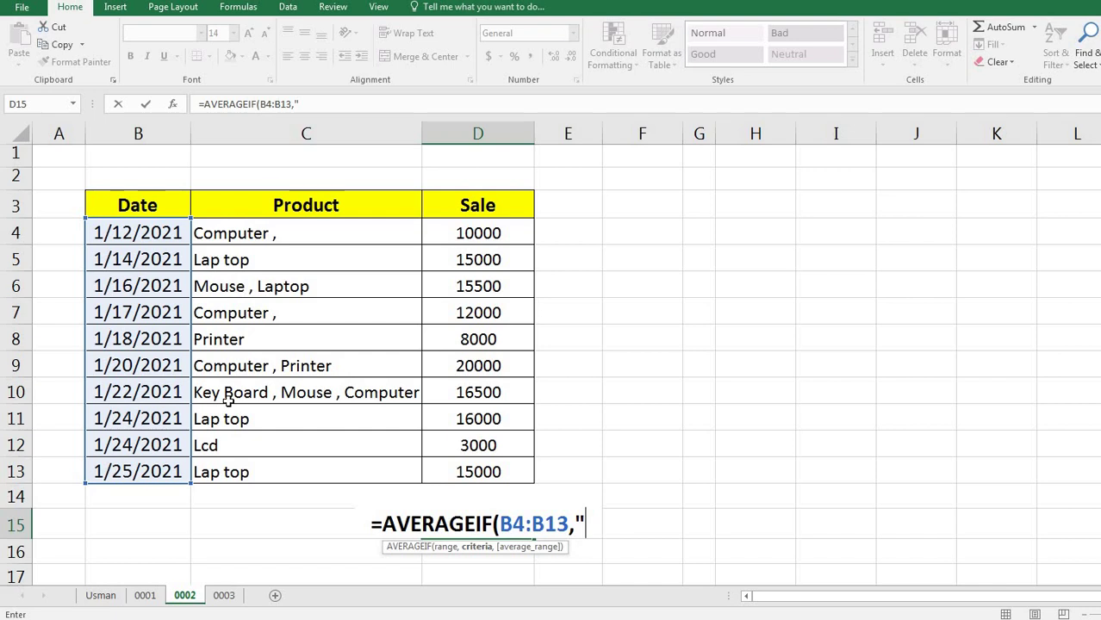
text(,)
key(BackSpace)
text(<0)
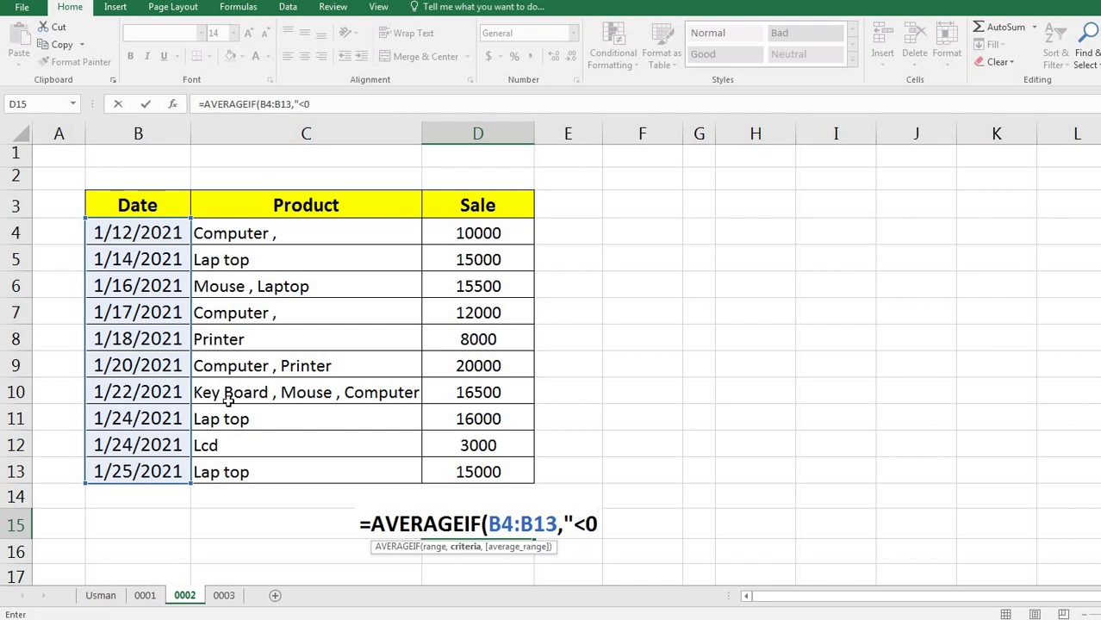
key(BackSpace)
text(01/20)
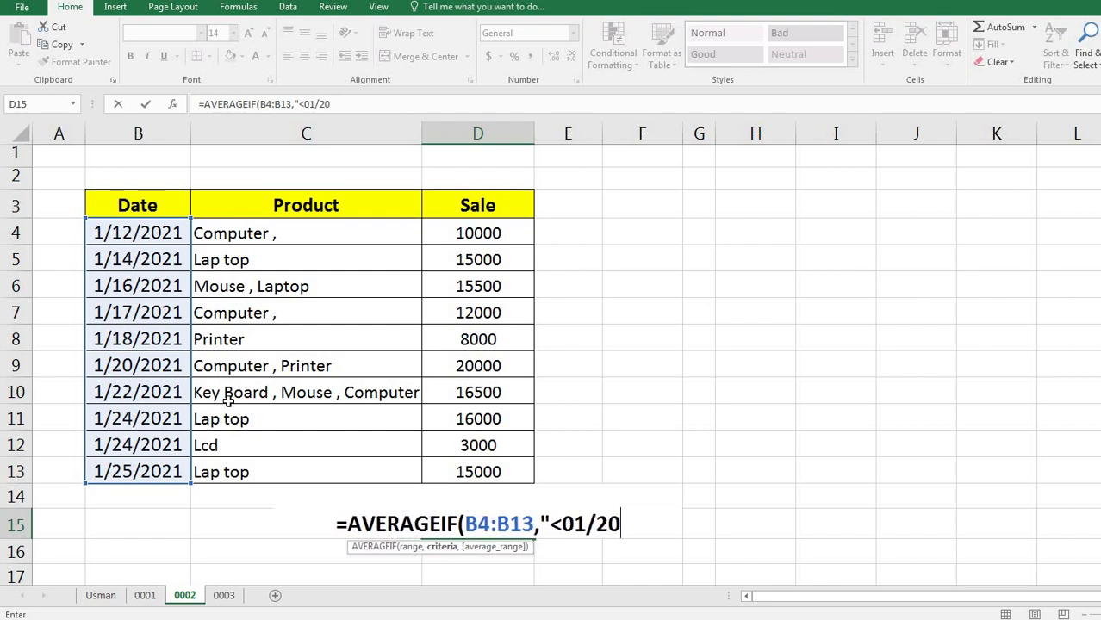
text(/2021)
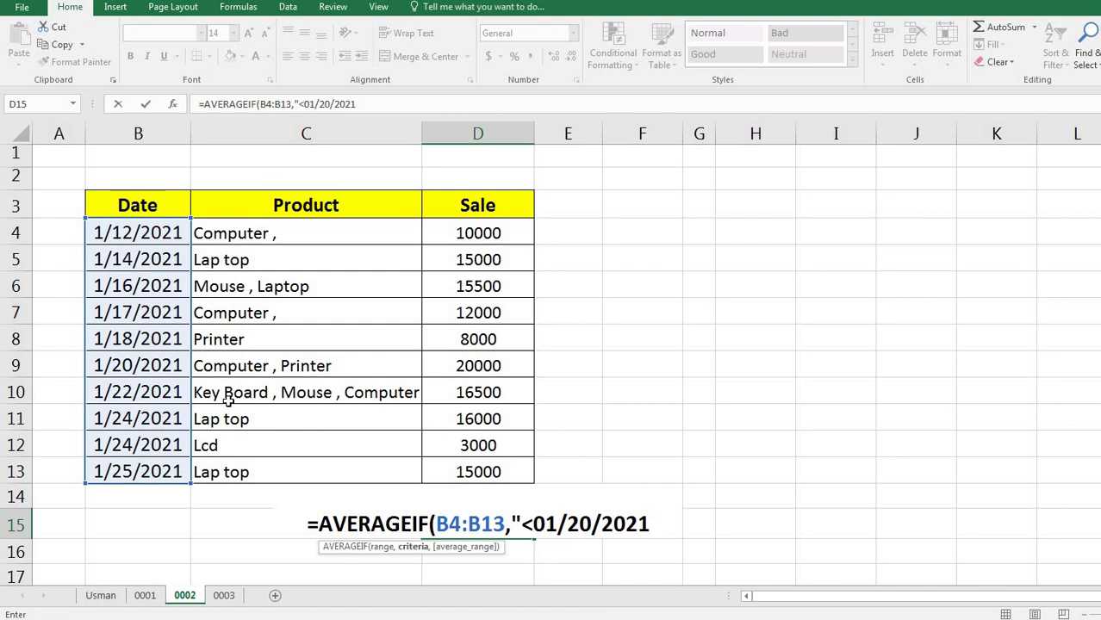
text(")
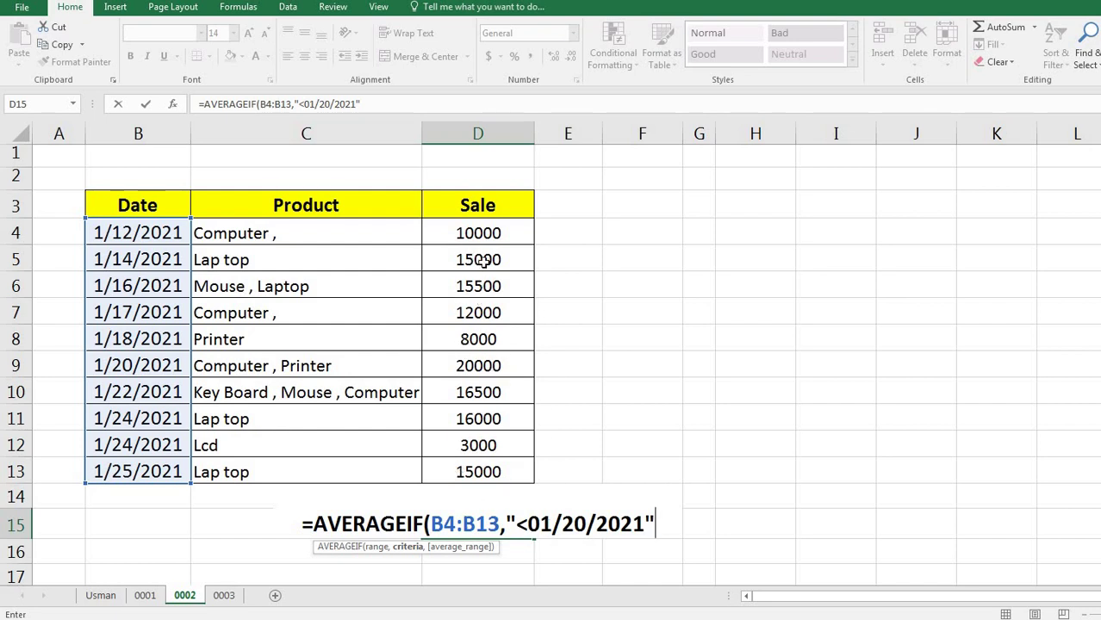
Add the Sale cells D4:D13 as the average range of the AVERAGEIF formula in D15
drag(488, 244, 481, 343)
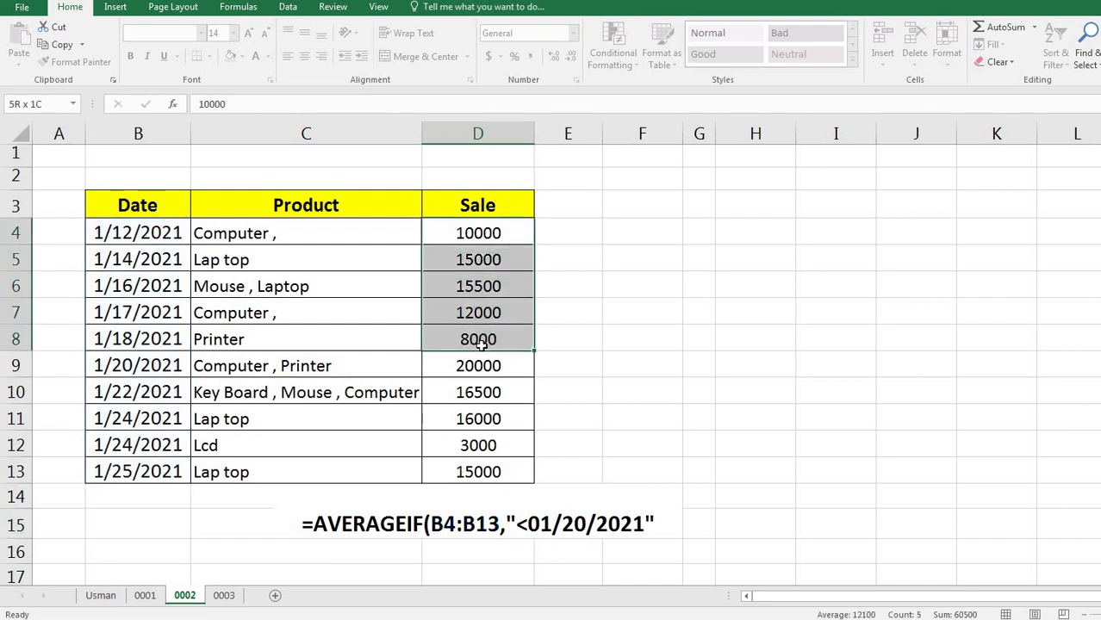
click(475, 527)
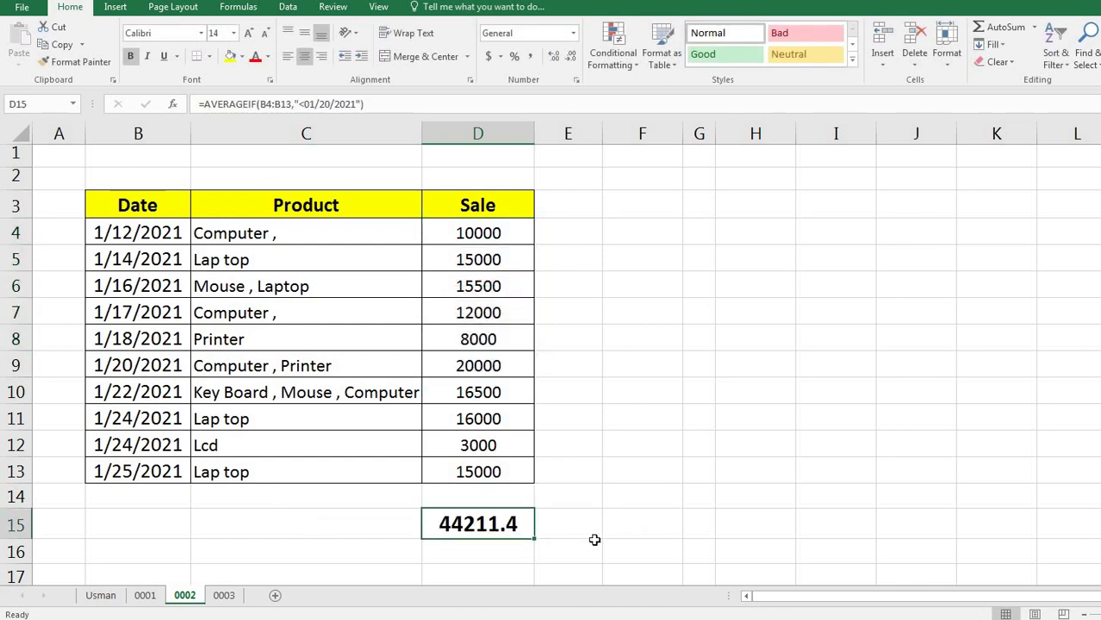
key(F2)
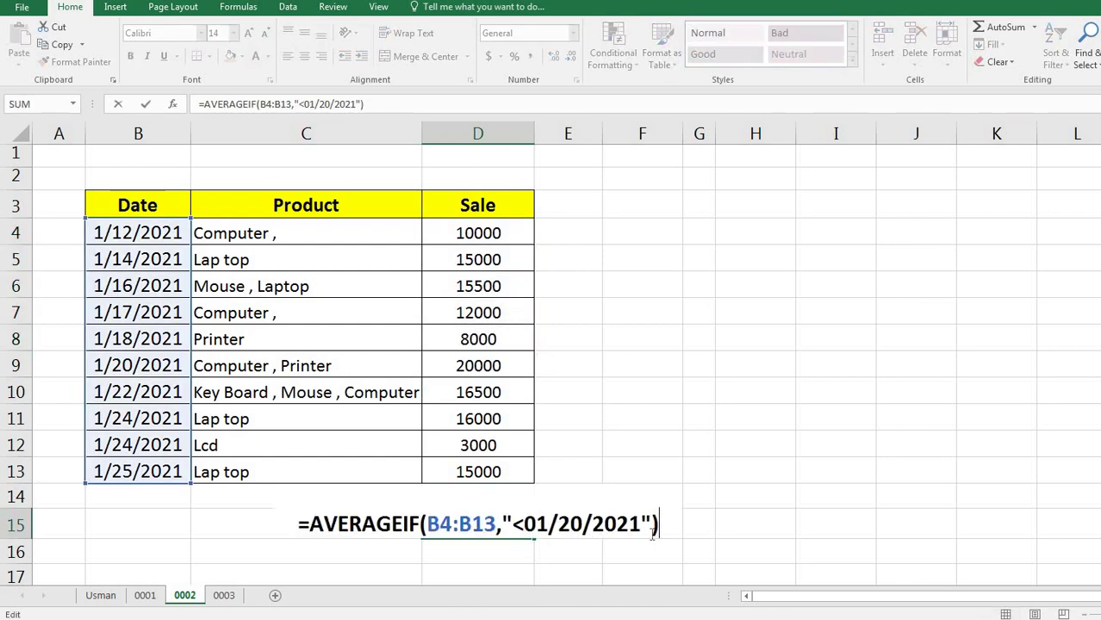
key(Left)
text(,)
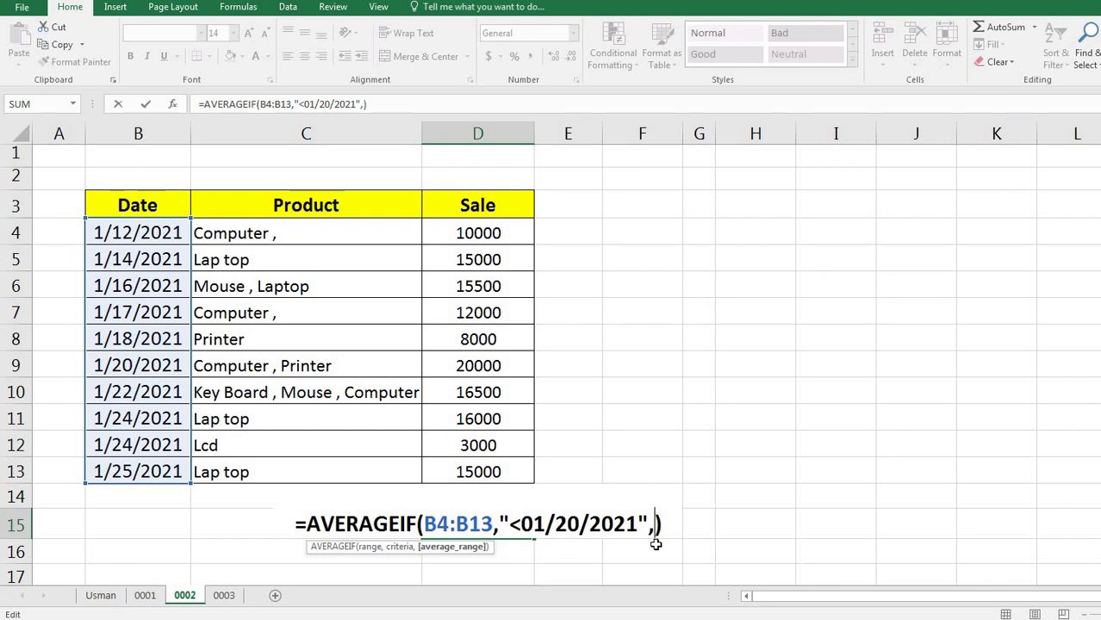
drag(466, 233, 470, 470)
key(Return)
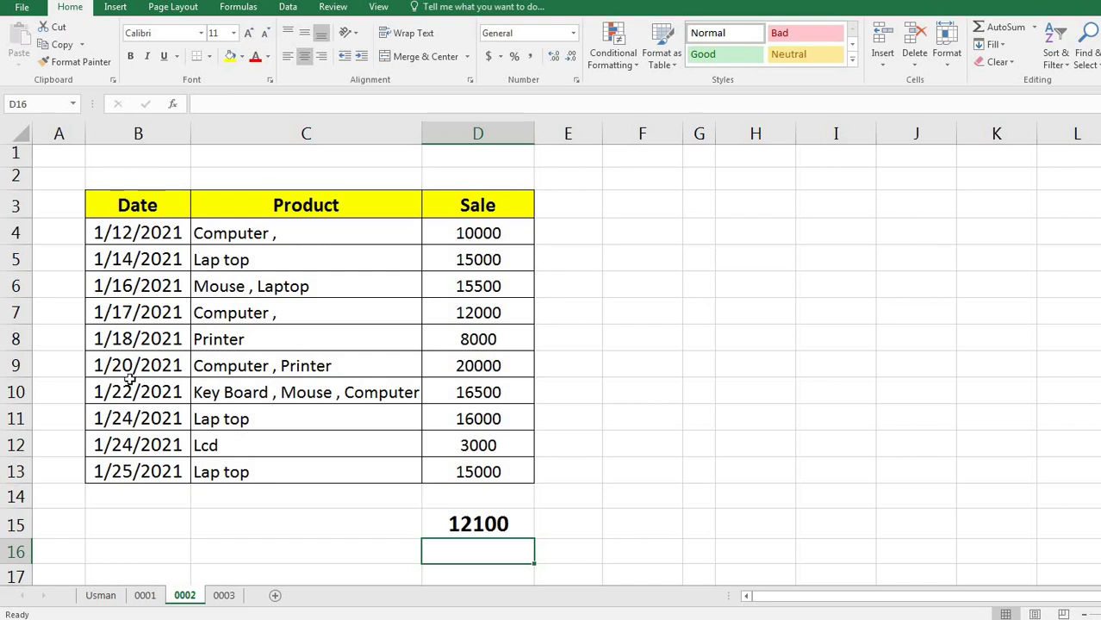
click(483, 530)
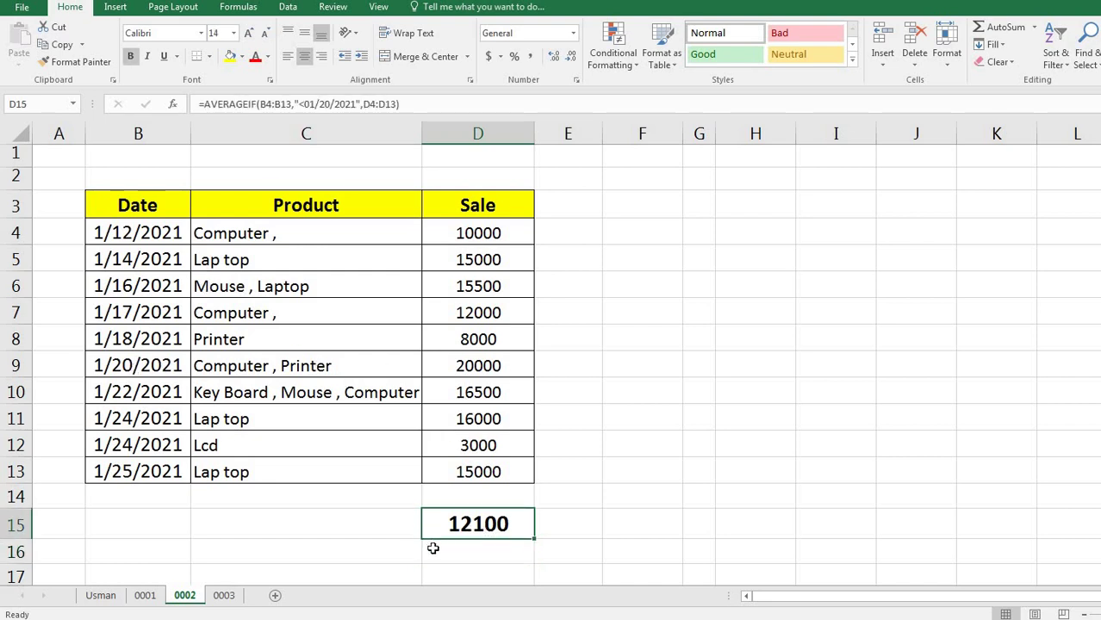
click(601, 481)
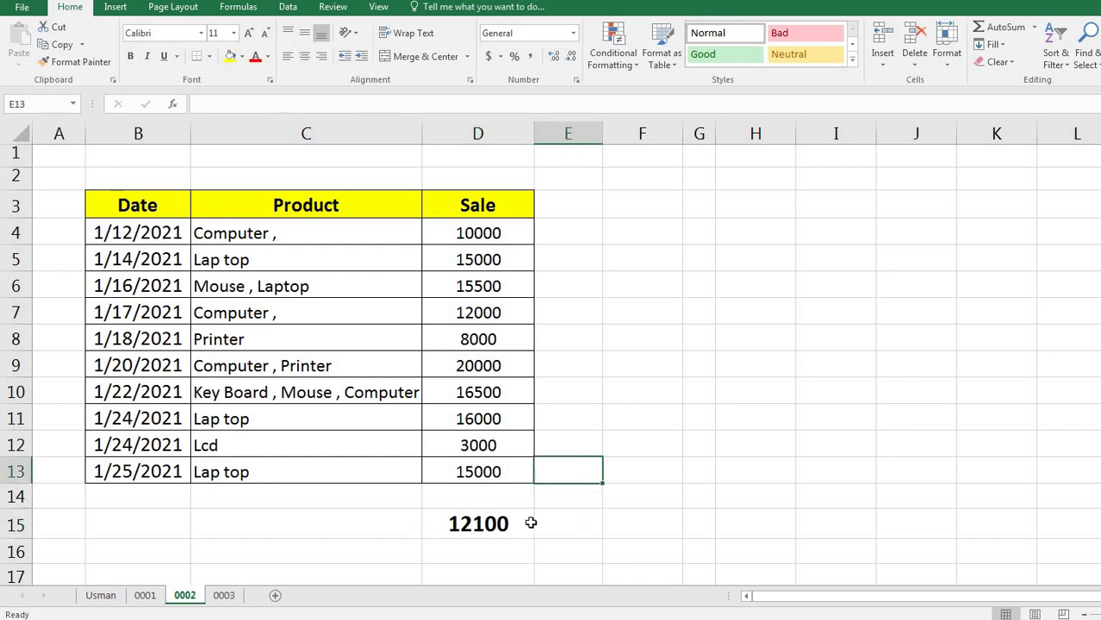
Switch to sheet 0003 and examine the Code and Product columns of its table
click(224, 596)
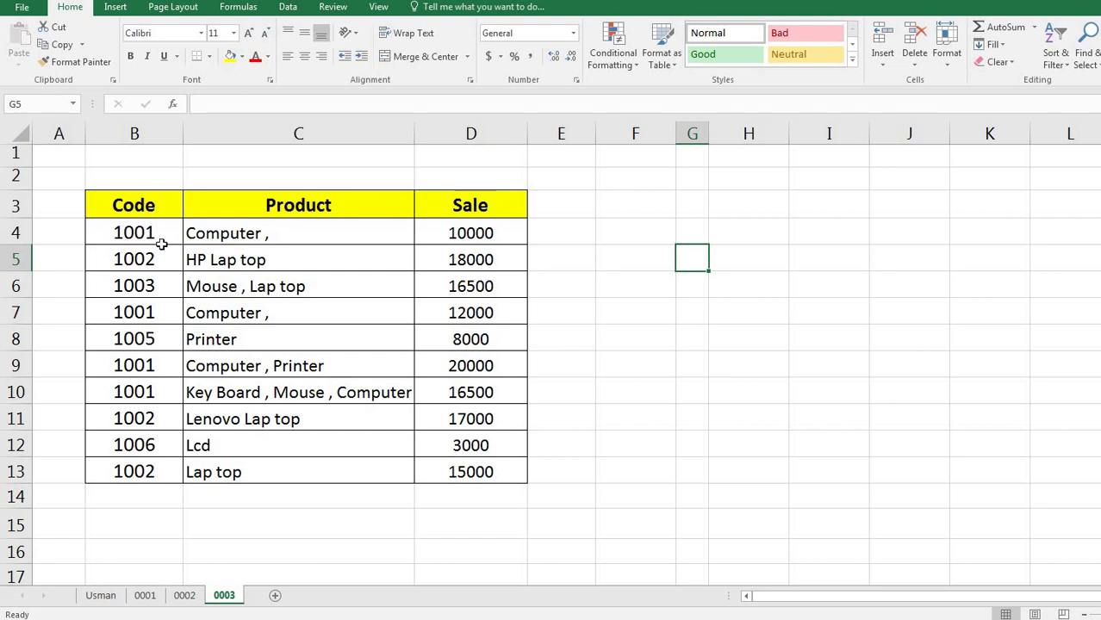
drag(148, 229, 140, 461)
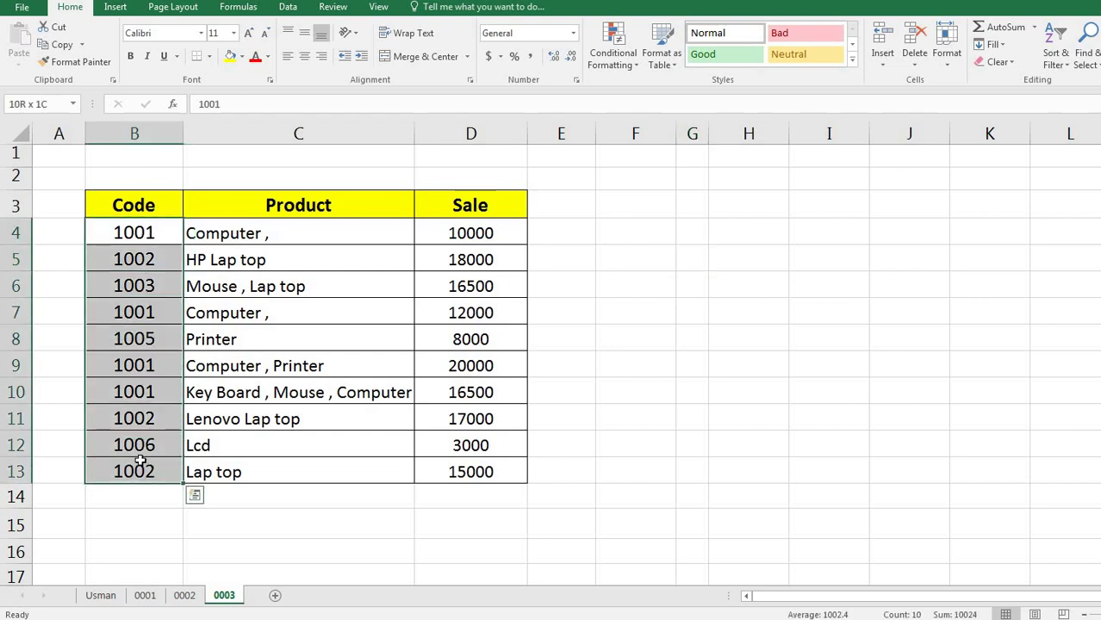
click(141, 238)
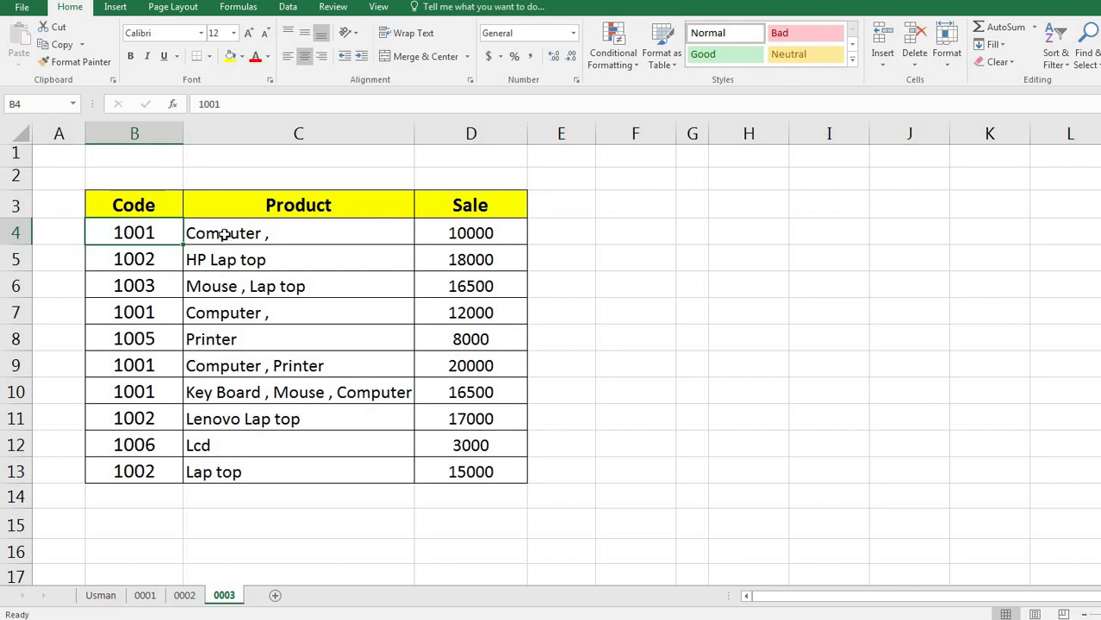
drag(224, 234, 268, 466)
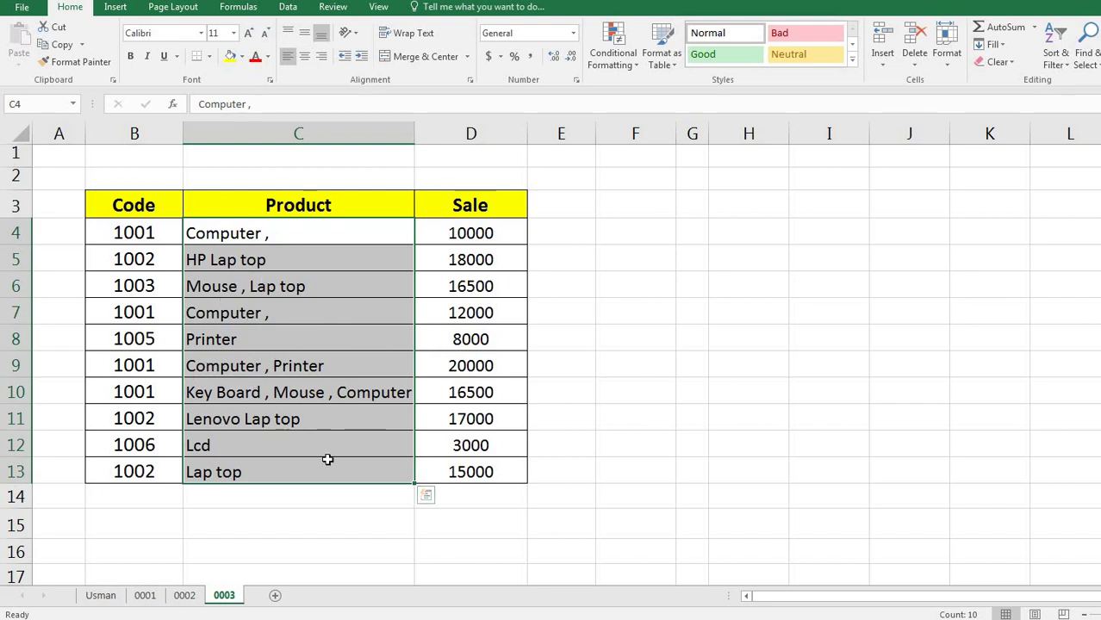
click(612, 506)
Start an AVERAGEIF formula in D15 of sheet 0003 with the Product cells C4:C13 as its range
click(463, 529)
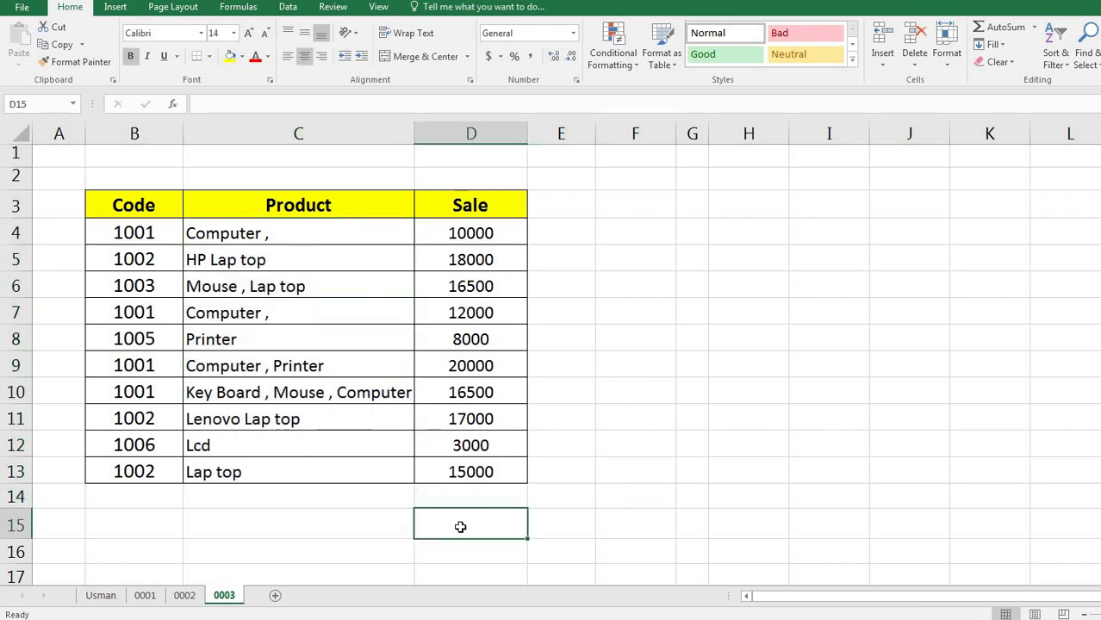
text(=a)
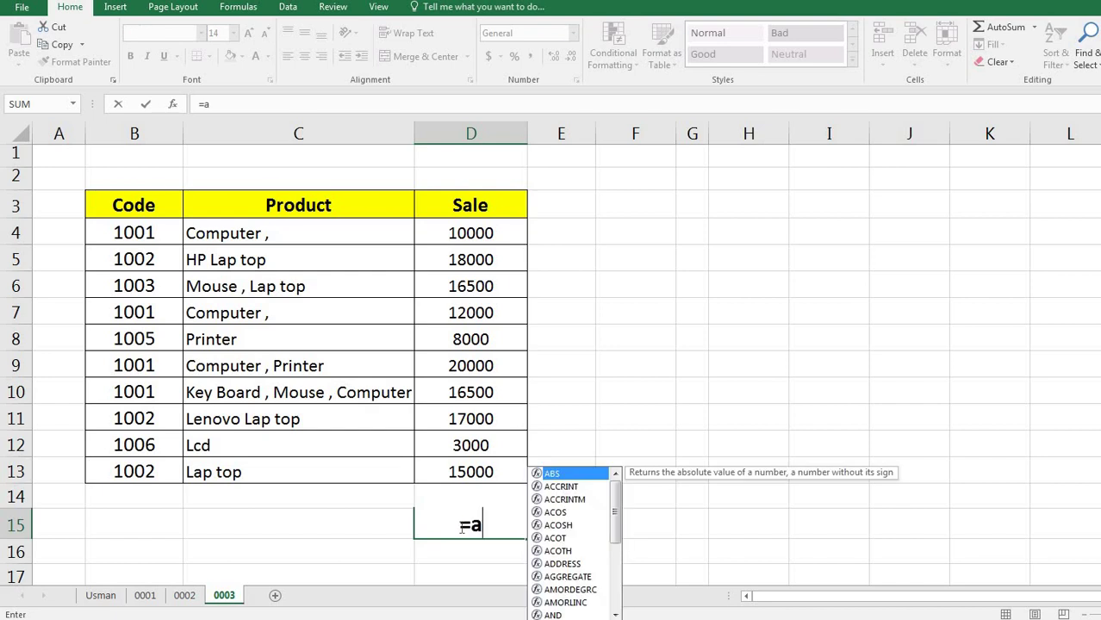
text(veragei)
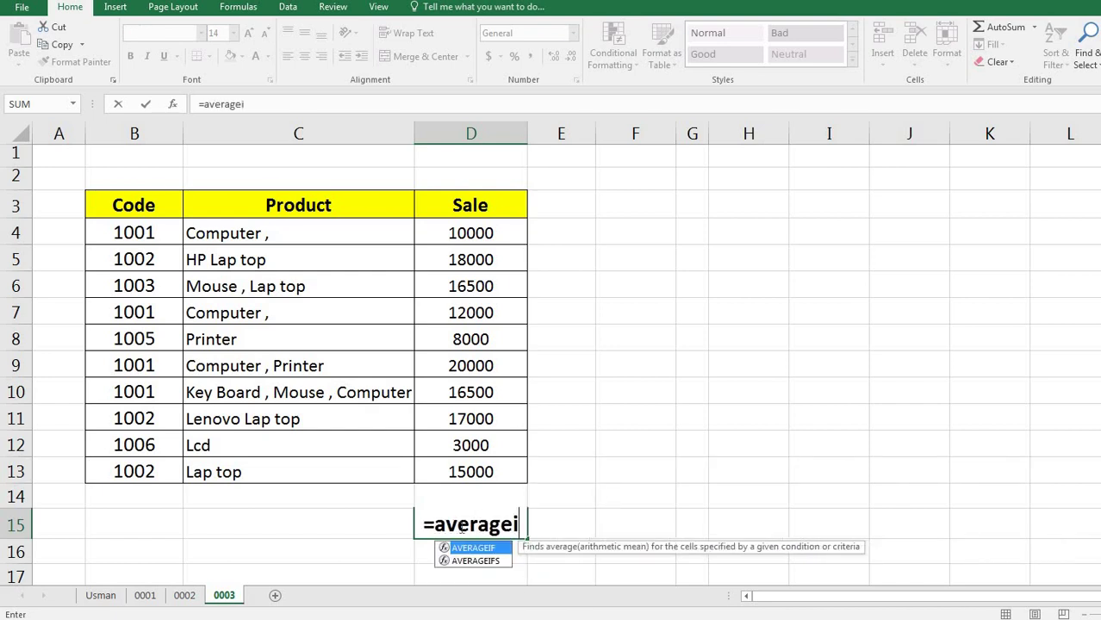
key(Tab)
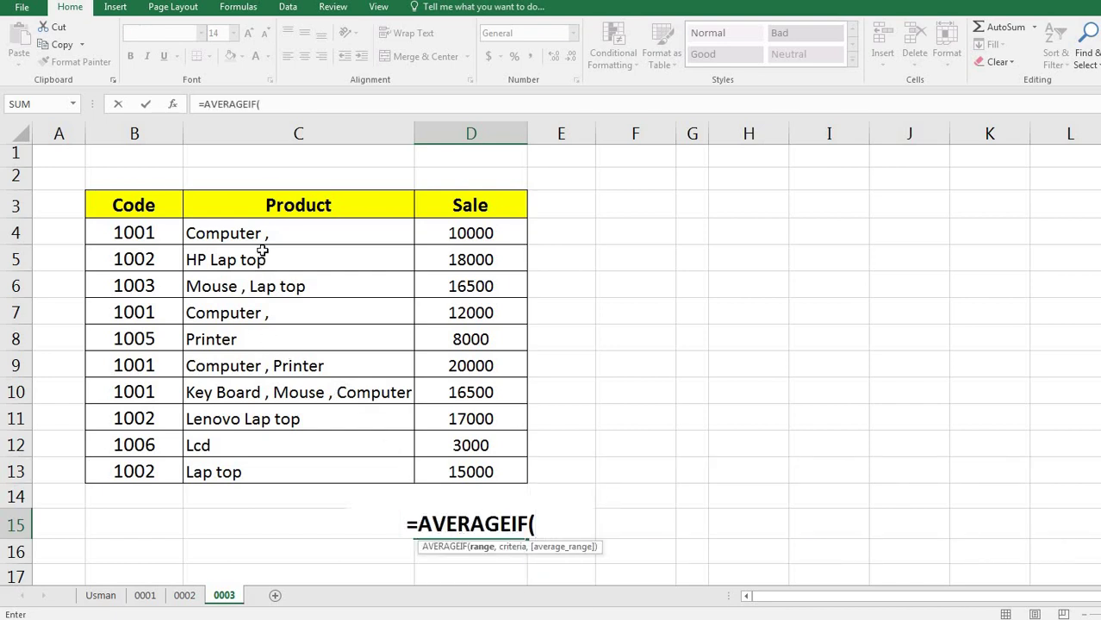
drag(264, 234, 285, 473)
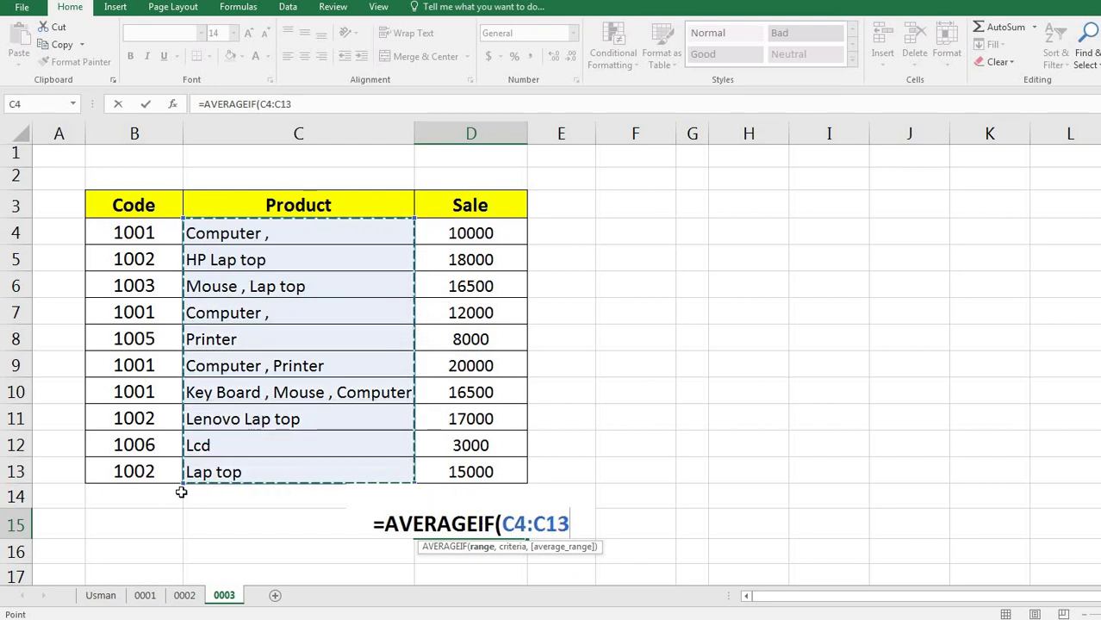
Complete the AVERAGEIF formula in D15 with "Lap Top" as the criterion and the Sale cells D4:D13 as the average range
text(,)
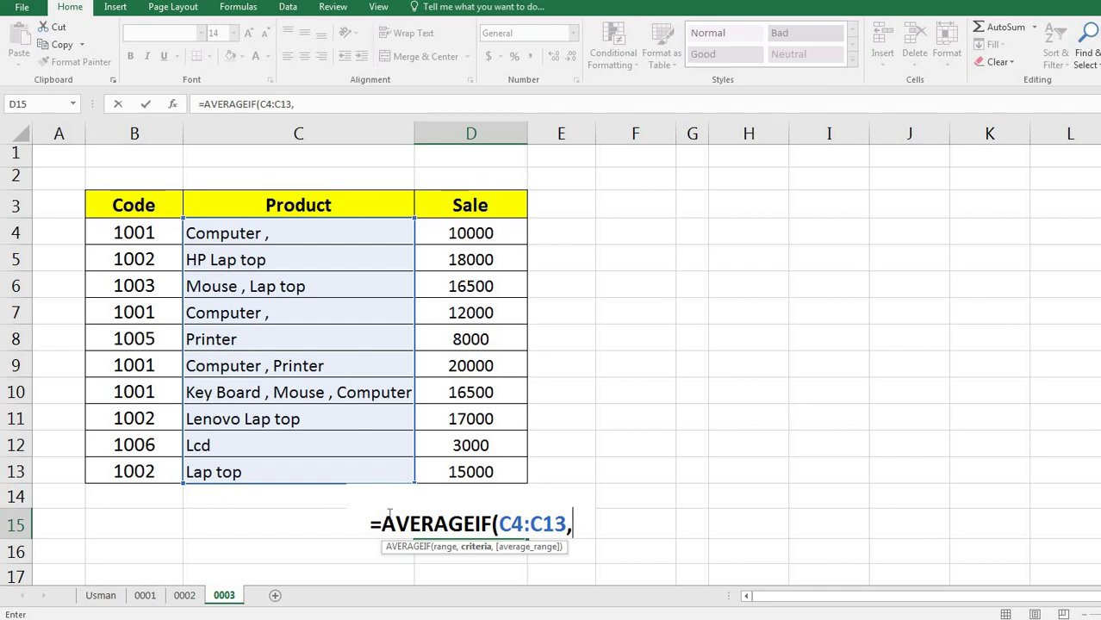
text(Lap Top)
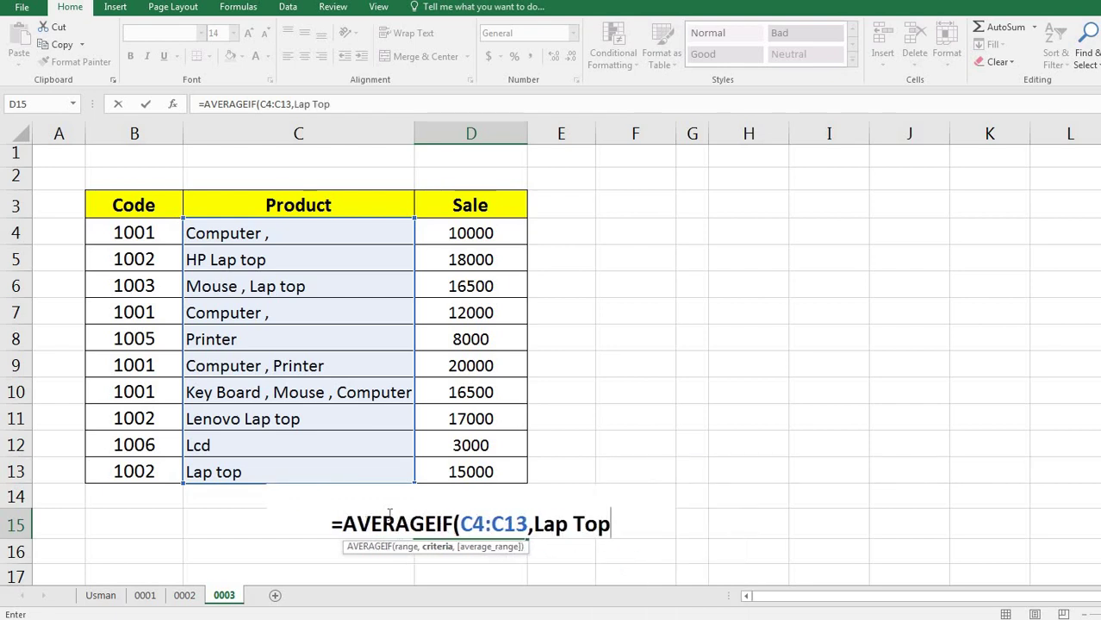
text(")
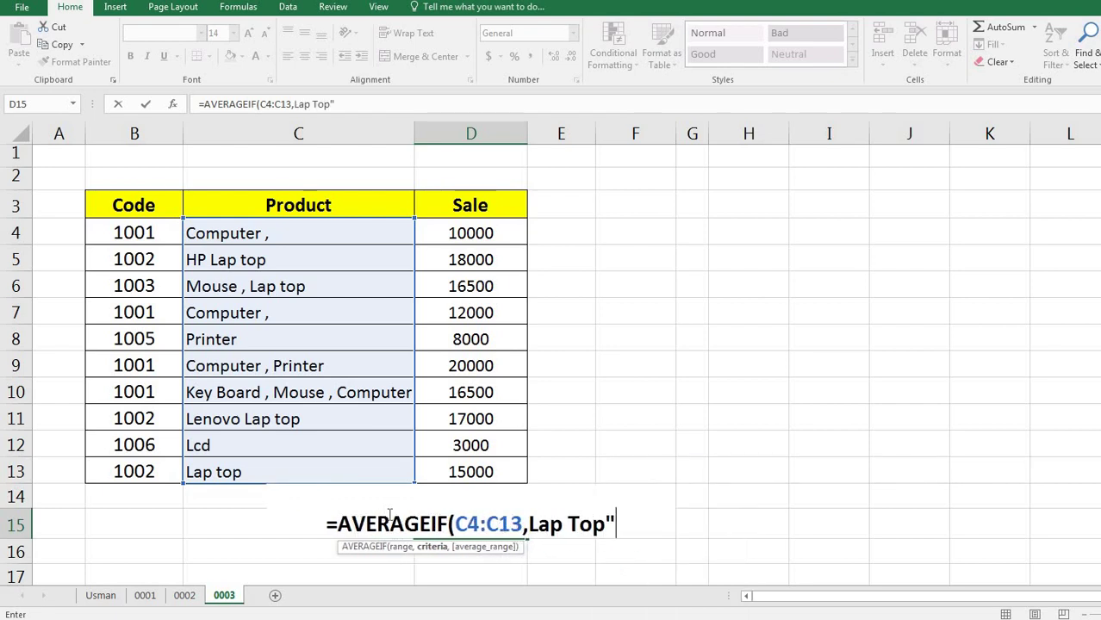
click(530, 524)
text(")
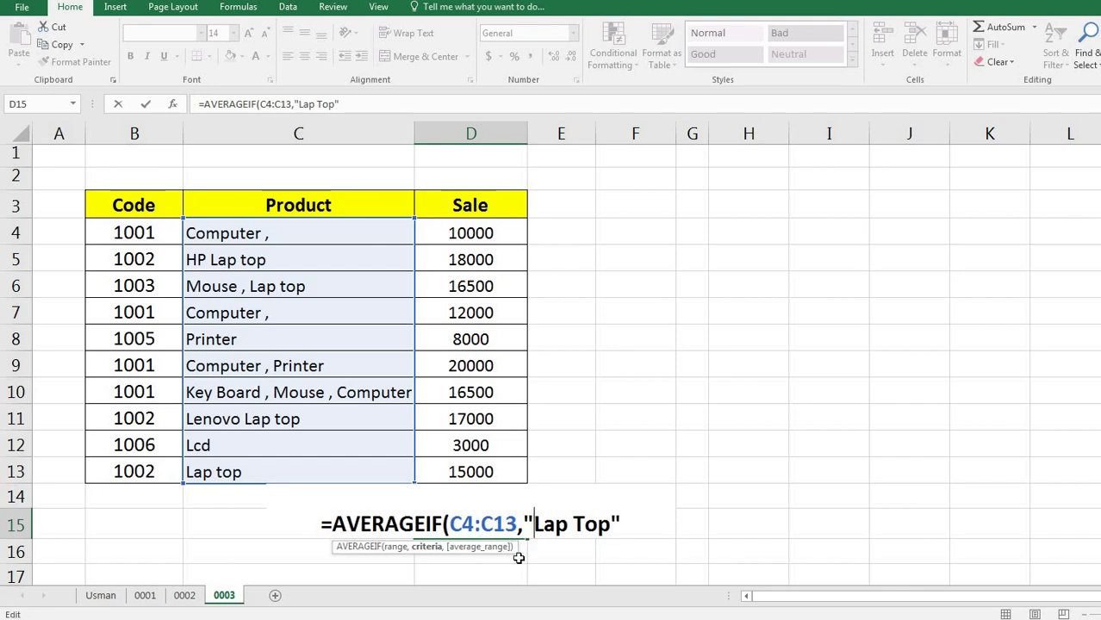
click(627, 525)
text(,)
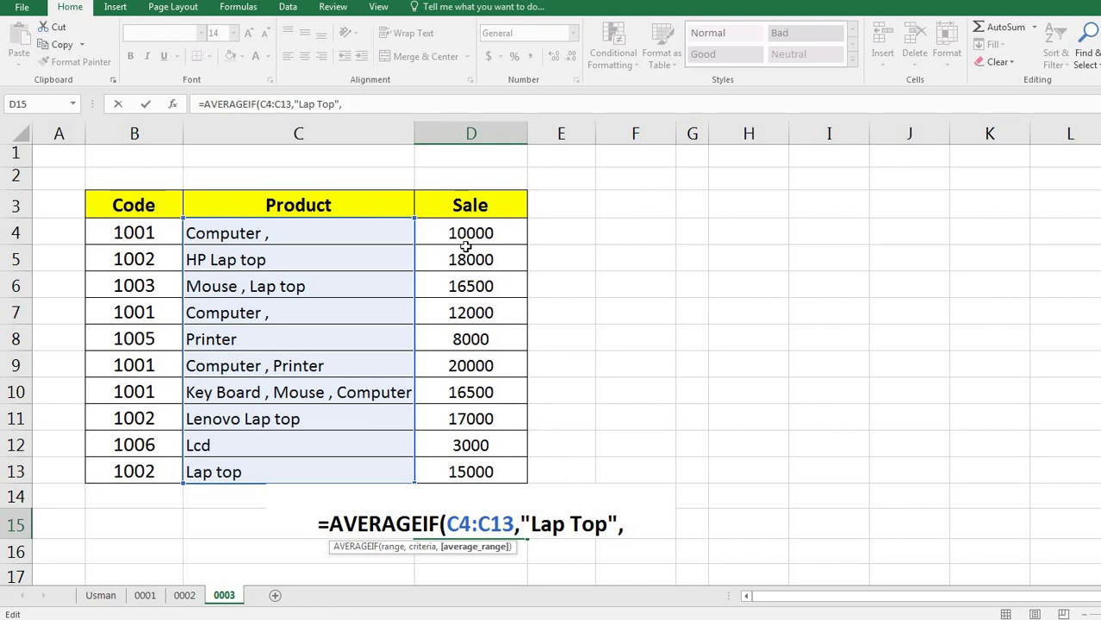
drag(463, 233, 467, 468)
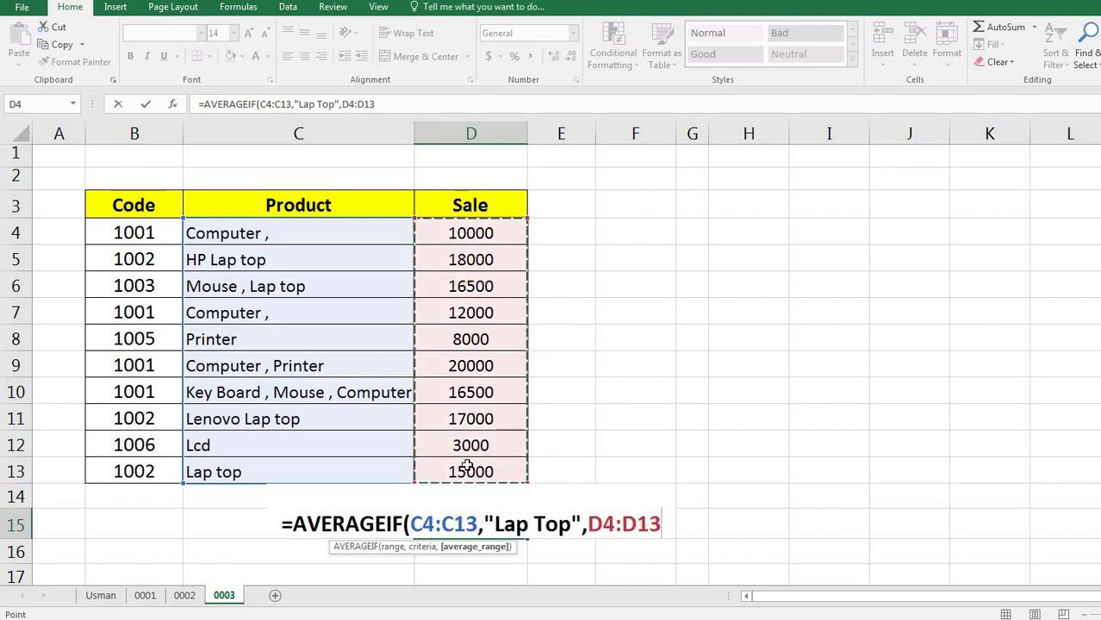
key(Return)
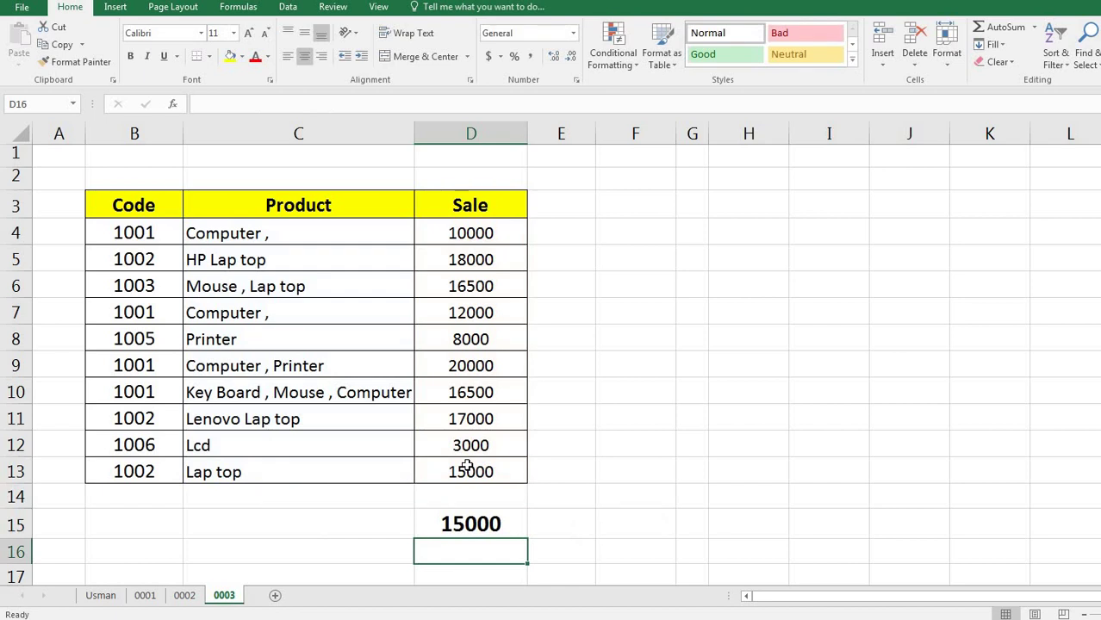
click(492, 522)
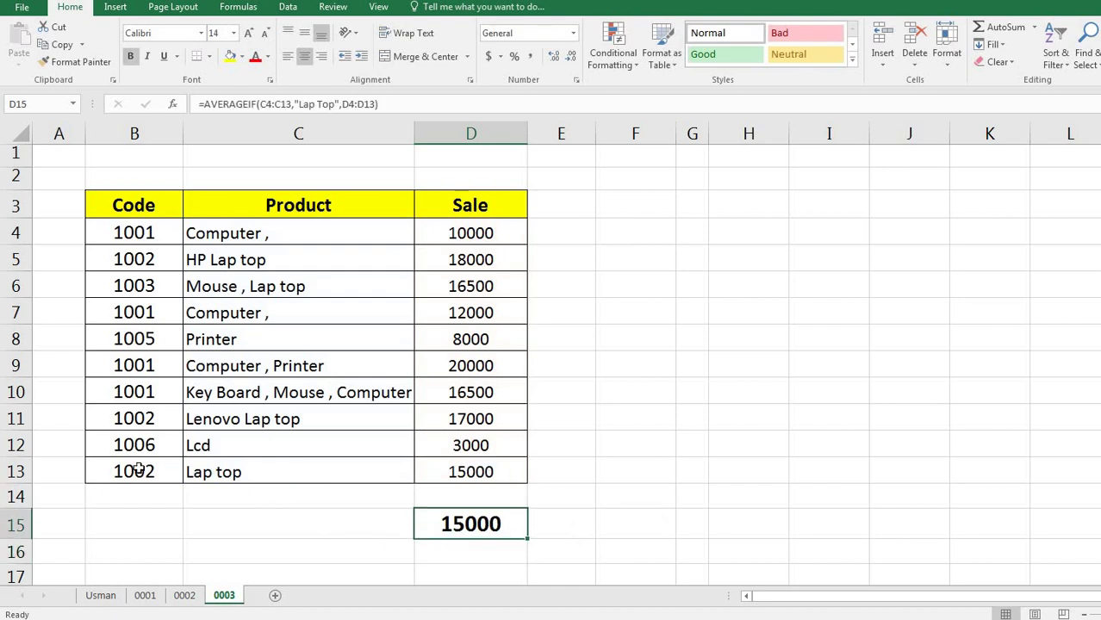
Color the text of the last Lap top row, B13:D13, red
drag(138, 469, 432, 470)
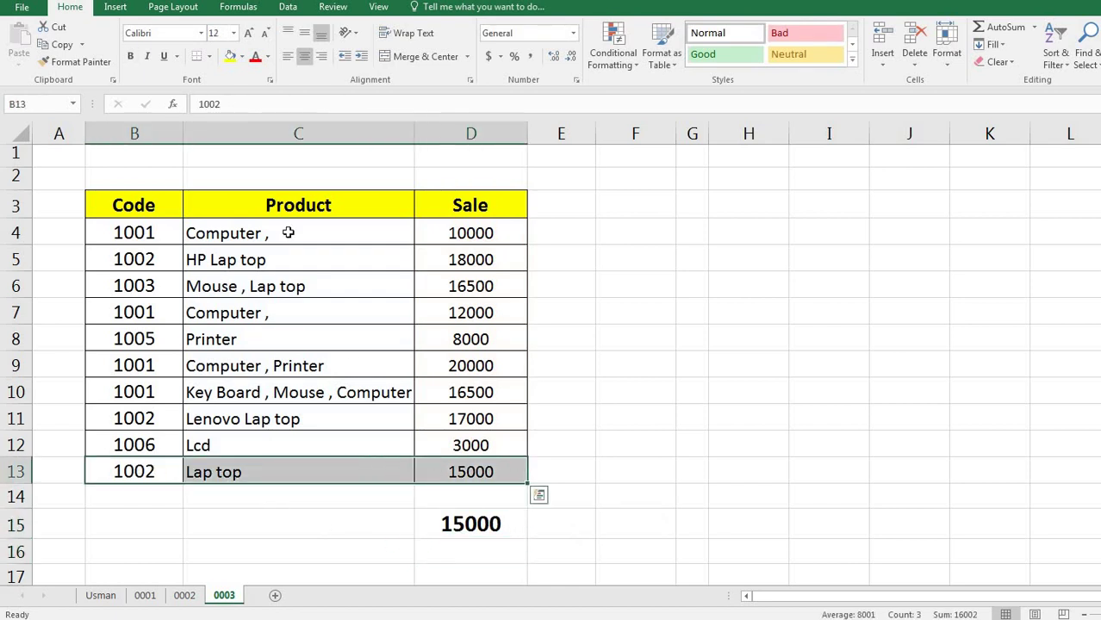
click(256, 62)
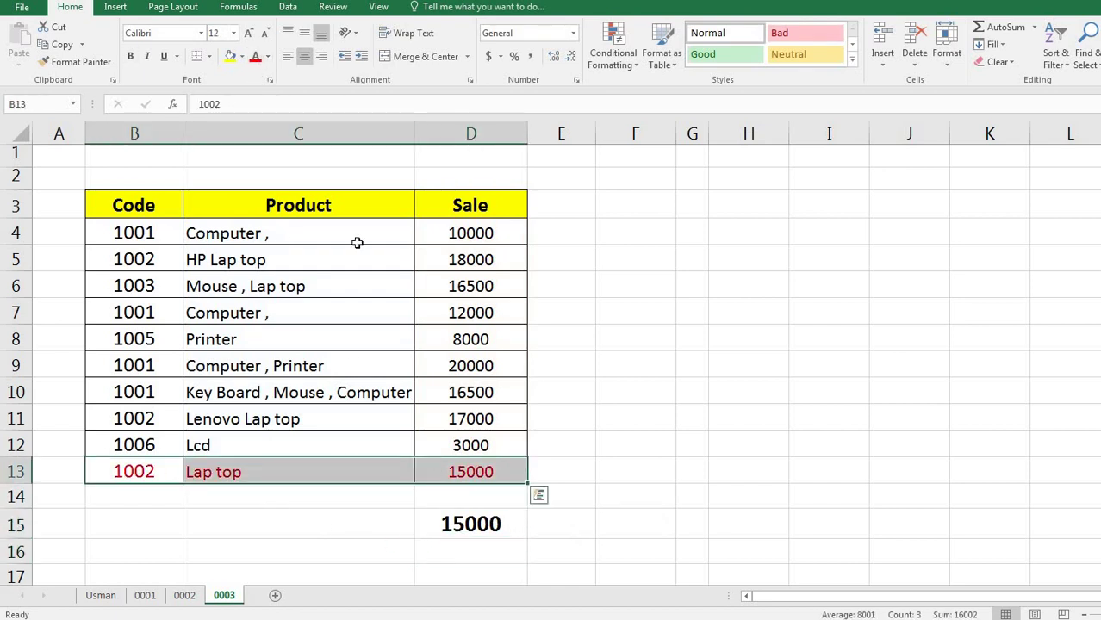
click(473, 524)
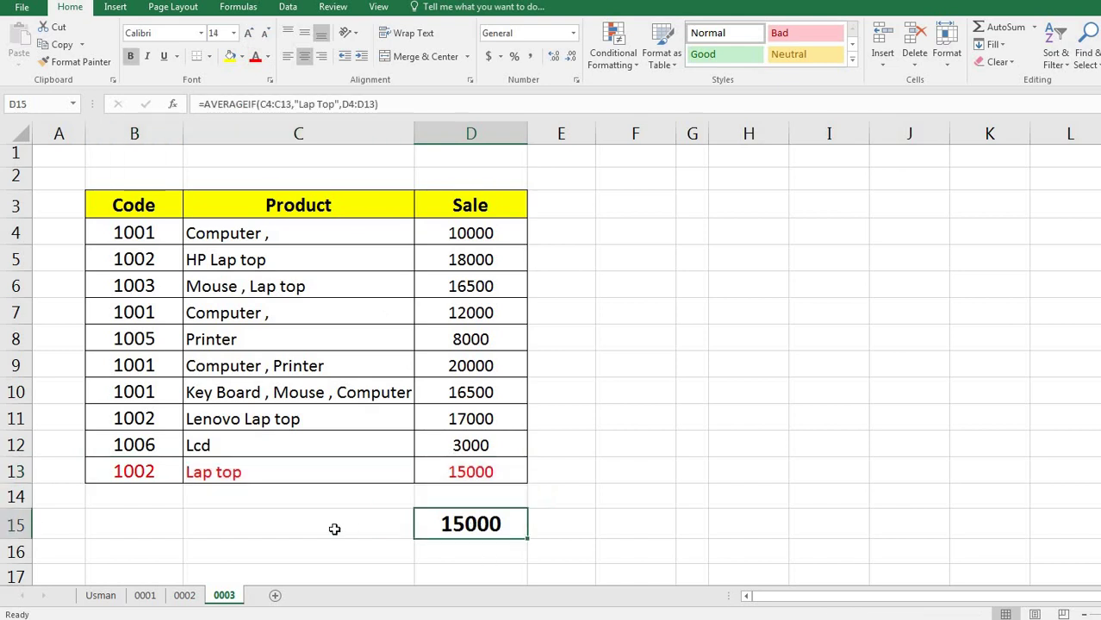
Change the criterion of the AVERAGEIF formula in D15 to "*Lap Top*" so it matches every product containing that text
click(201, 257)
click(468, 527)
key(F2)
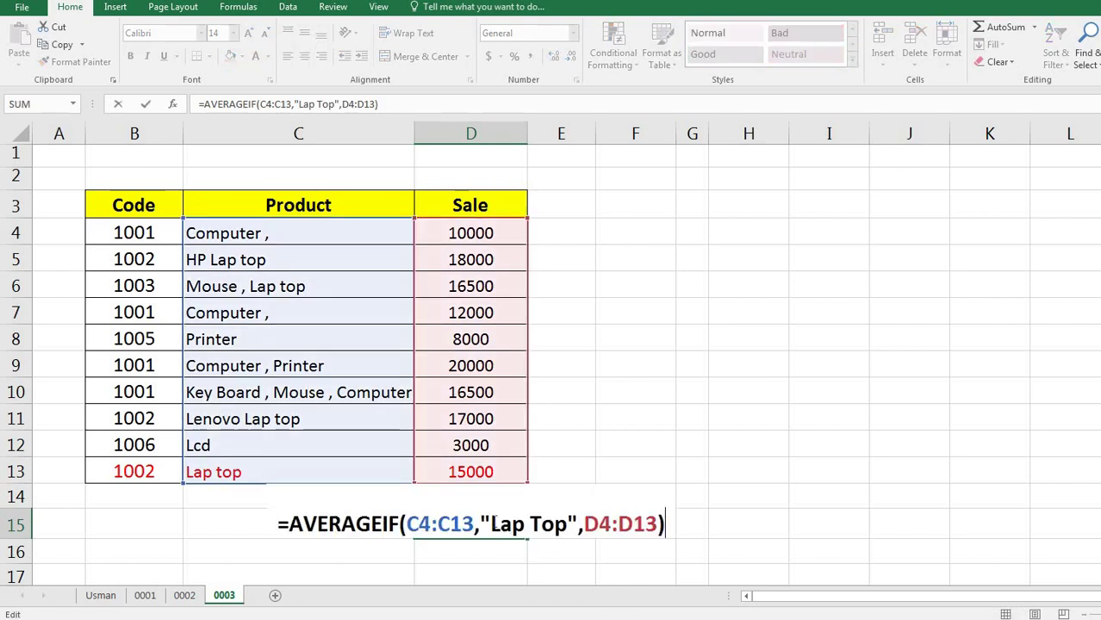
click(491, 523)
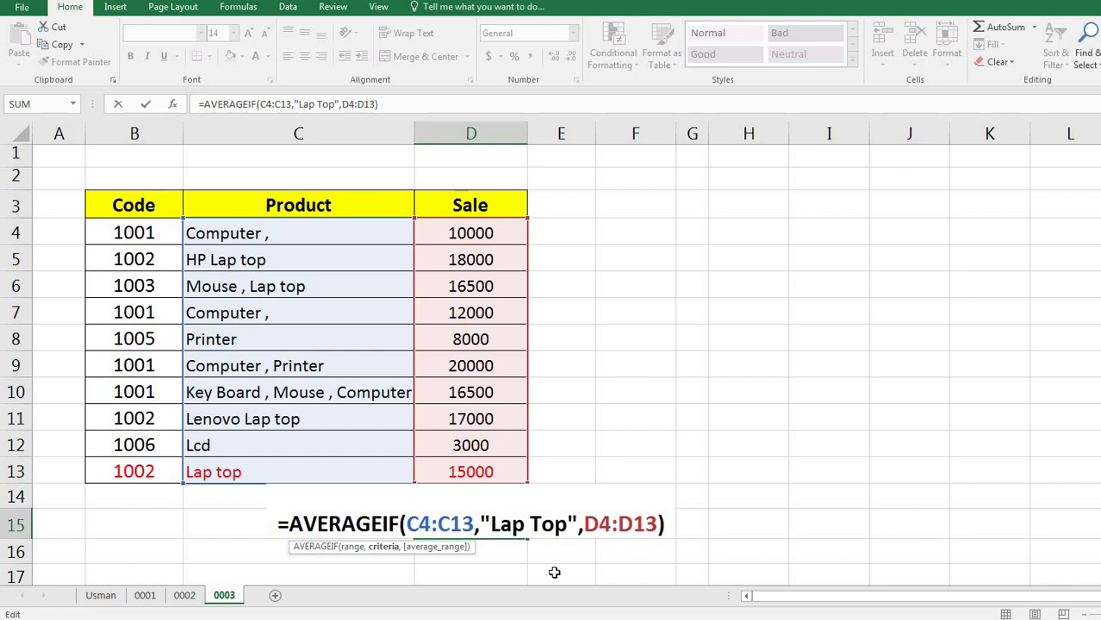
text(*)
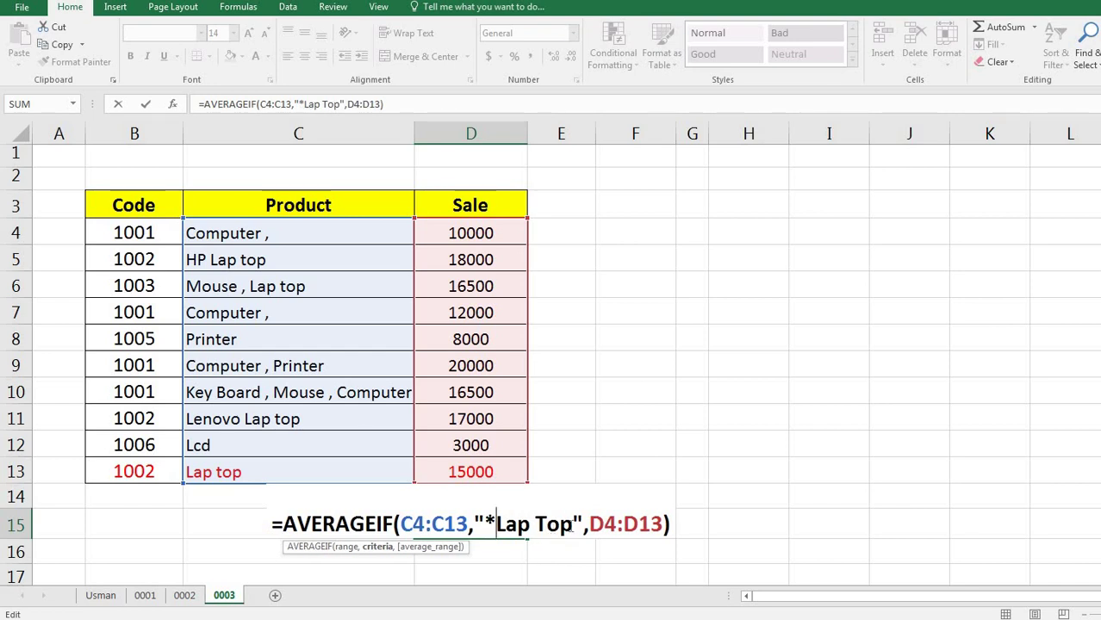
click(570, 538)
text(*)
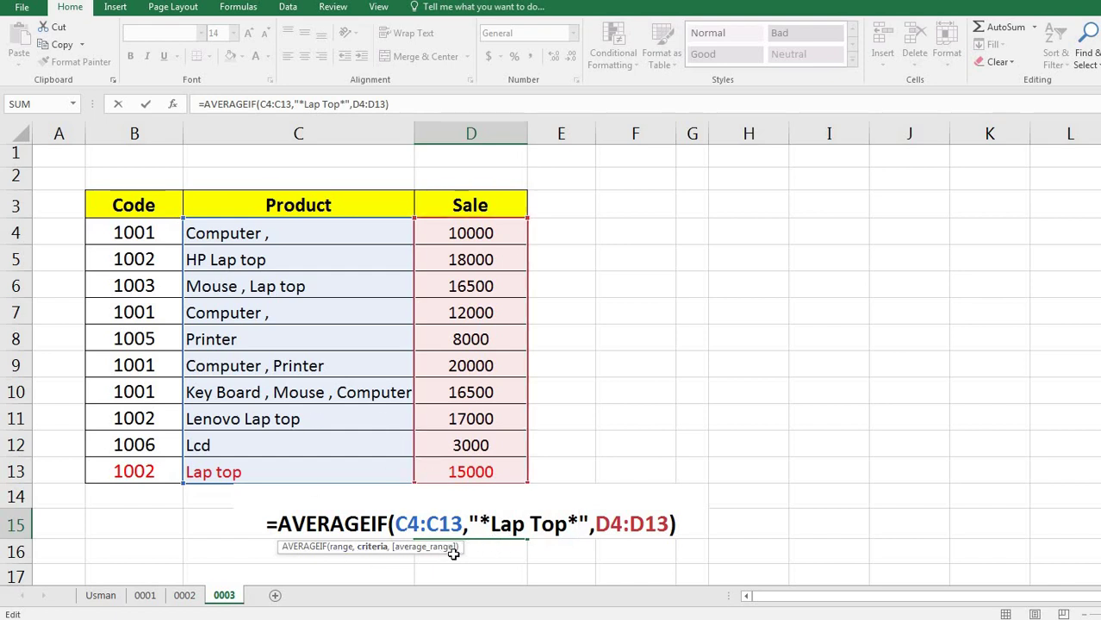
key(Return)
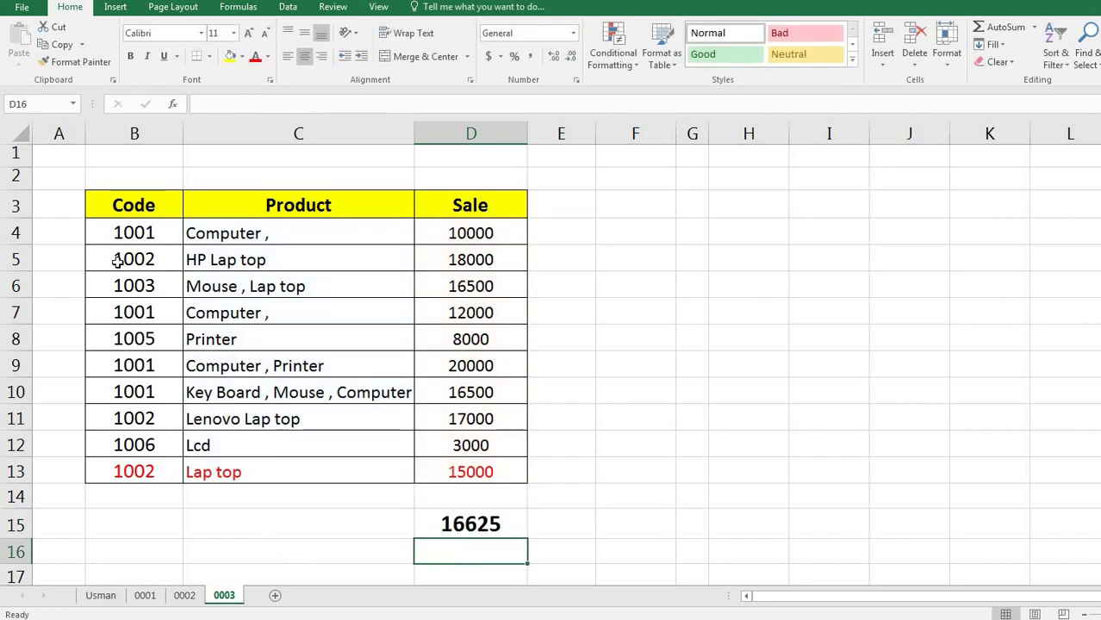
Color the text of the HP Lap top, Mouse , Lap top and Lenovo Lap top rows red across columns B to D
drag(116, 260, 463, 267)
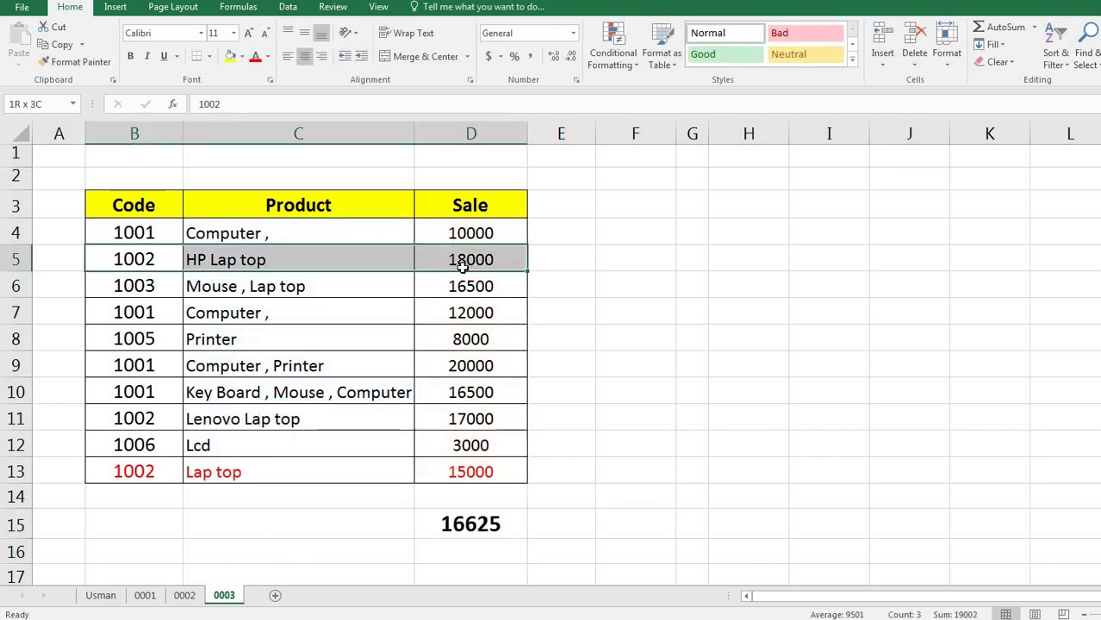
click(255, 59)
drag(137, 288, 435, 286)
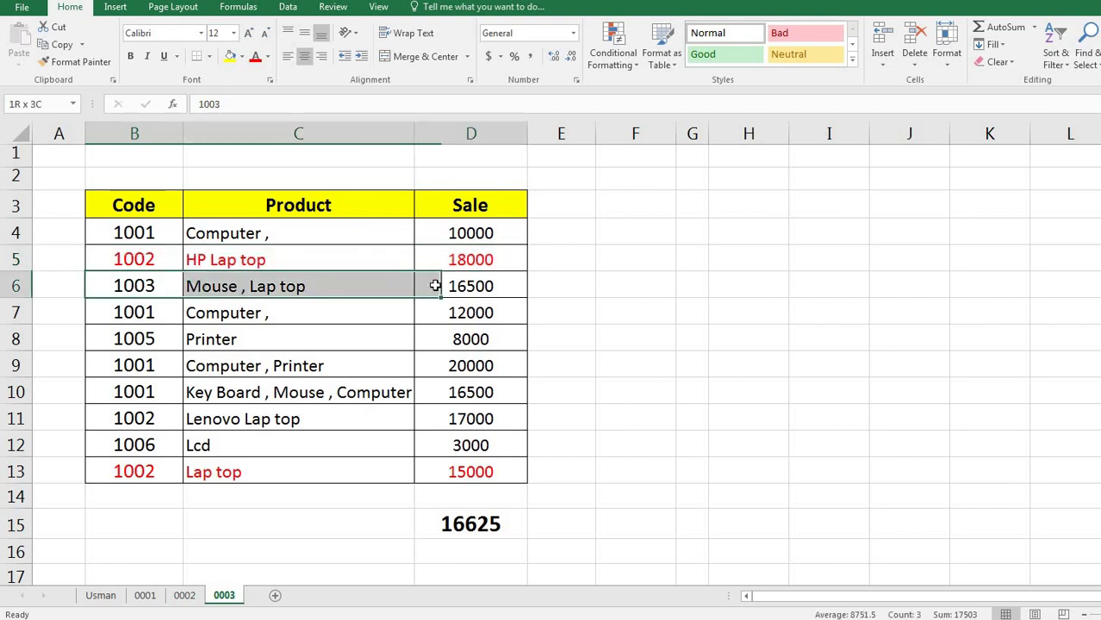
click(255, 57)
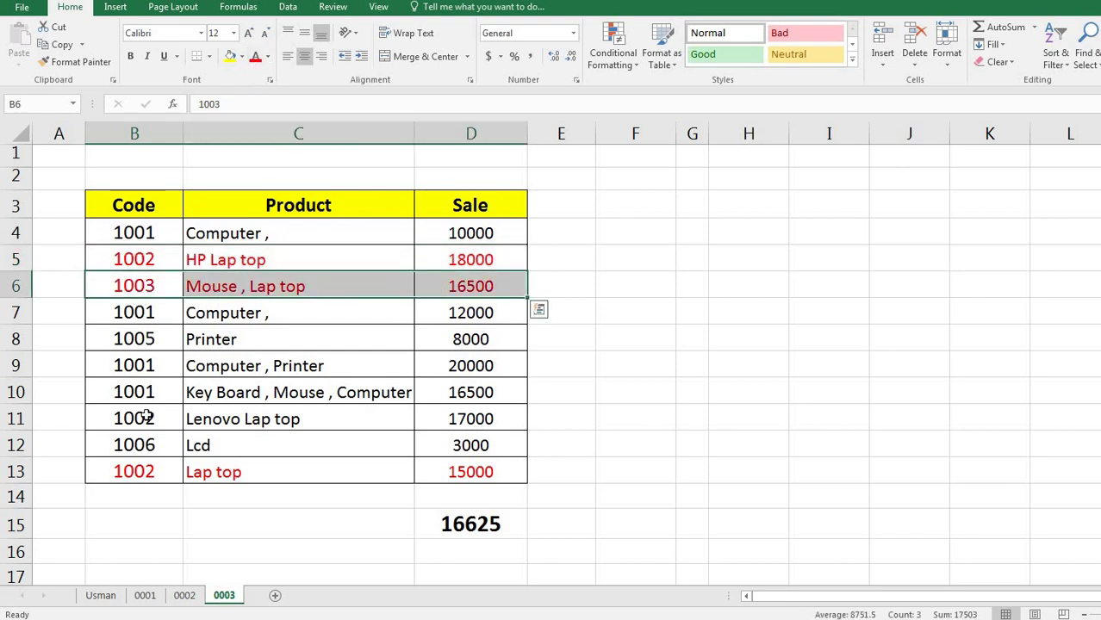
drag(134, 419, 465, 420)
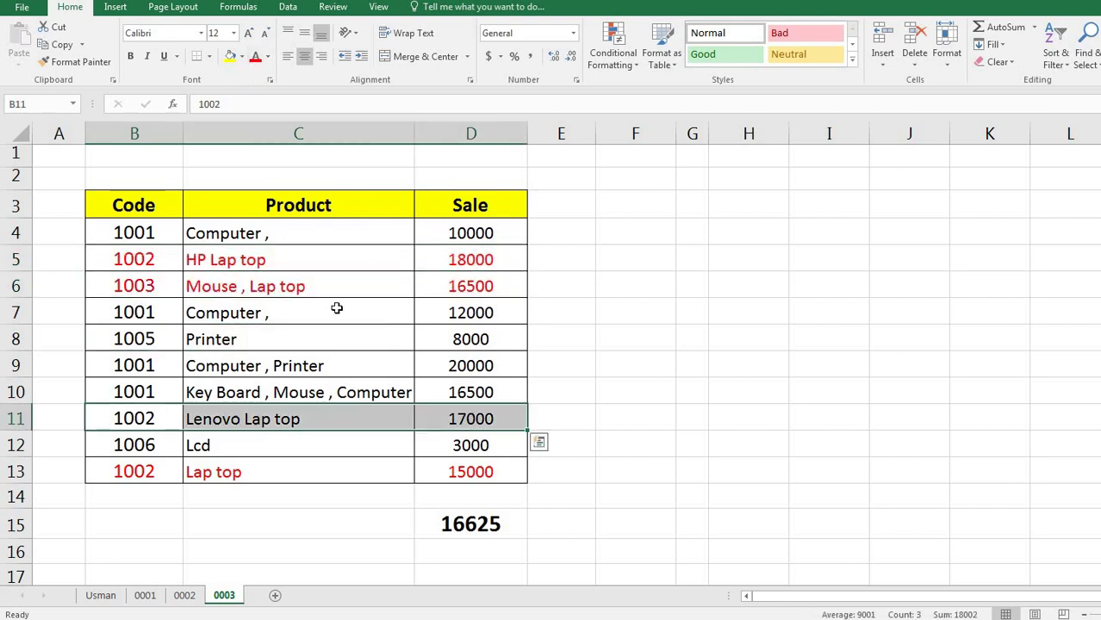
click(256, 57)
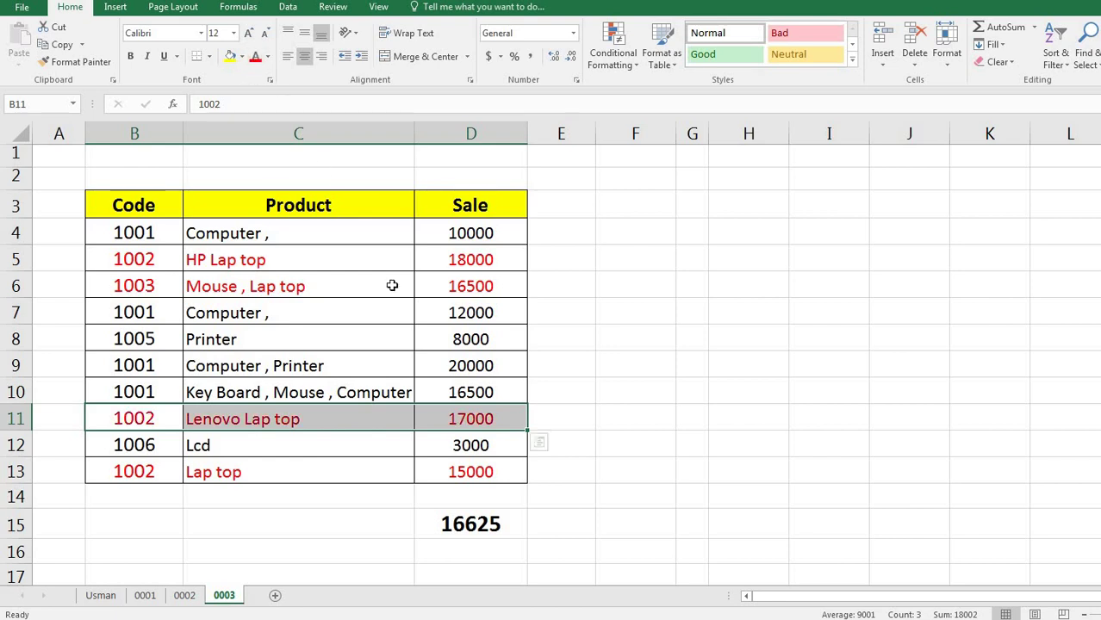
click(579, 373)
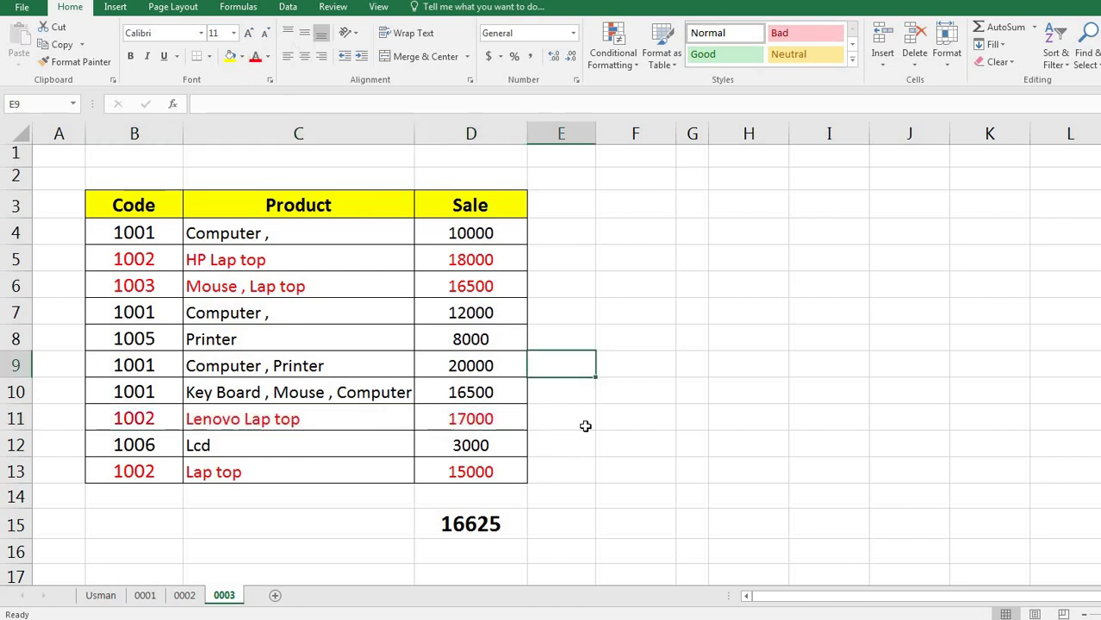
click(596, 466)
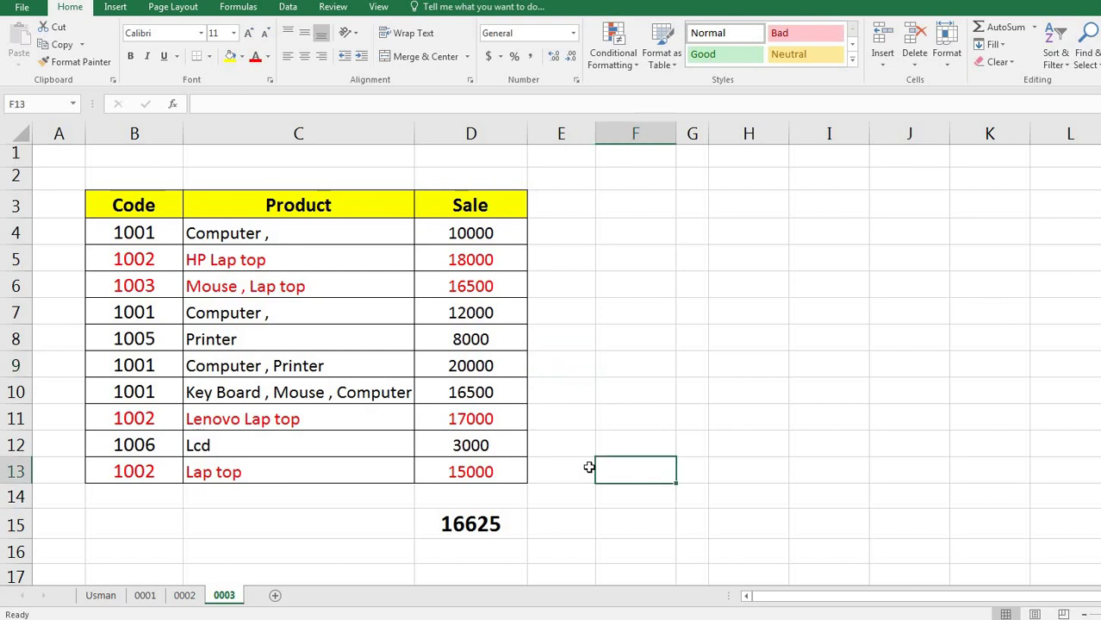